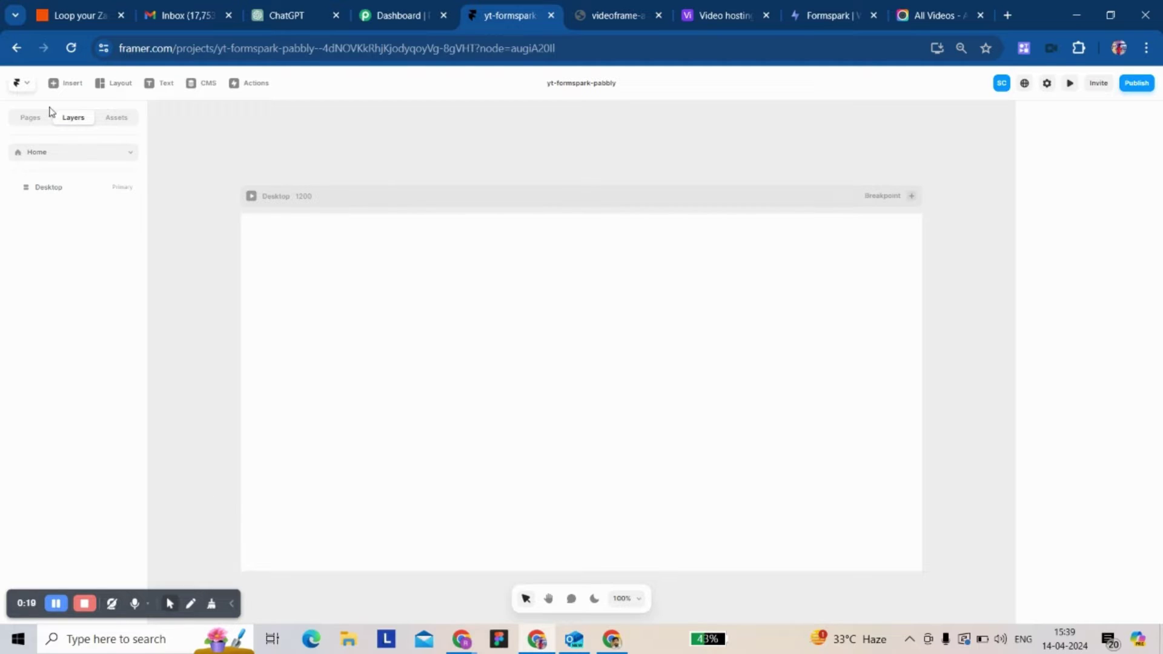
- Open the Insert panel from the top toolbar to list the insertable elements
{"action": "left_click", "coordinate": [65, 83]}
- Drag the Formspark component from Insert > Forms onto the Desktop frame
{"action": "mouse_move", "coordinate": [65, 416]}
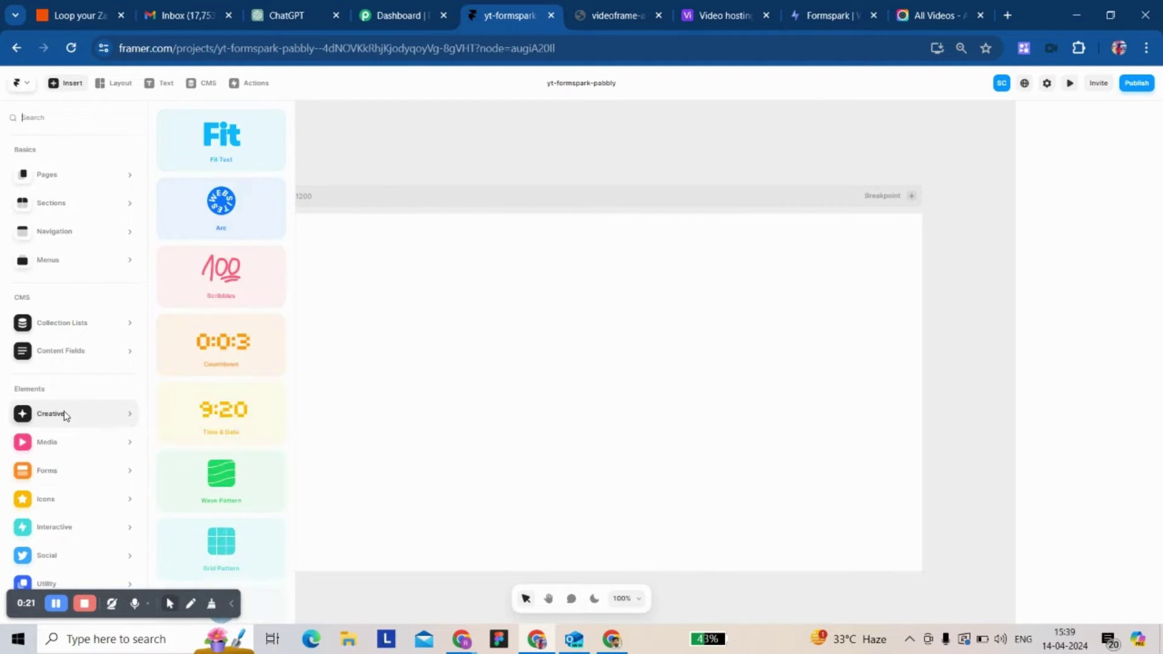
{"action": "mouse_move", "coordinate": [48, 492]}
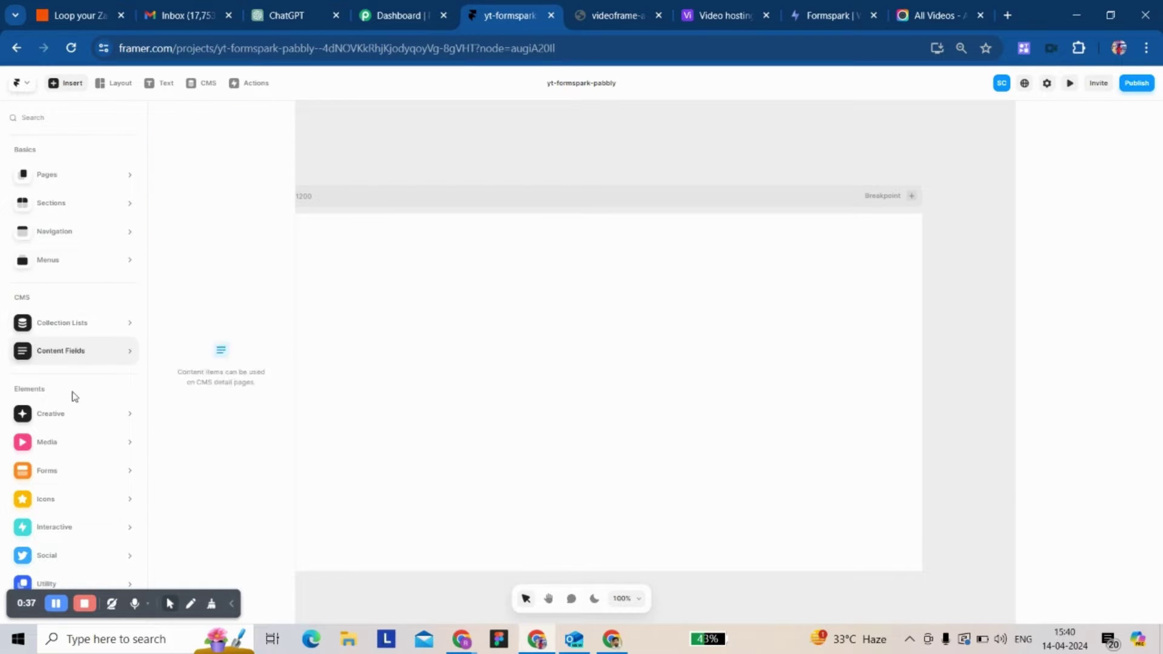
{"action": "mouse_move", "coordinate": [56, 436]}
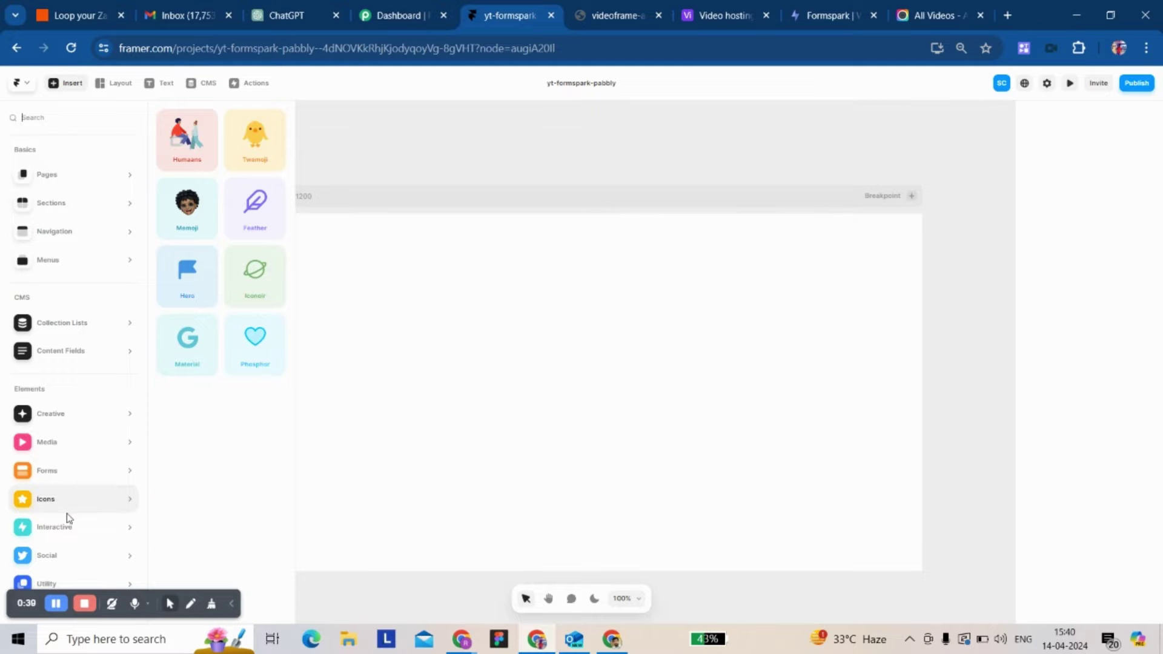
{"action": "mouse_move", "coordinate": [79, 570]}
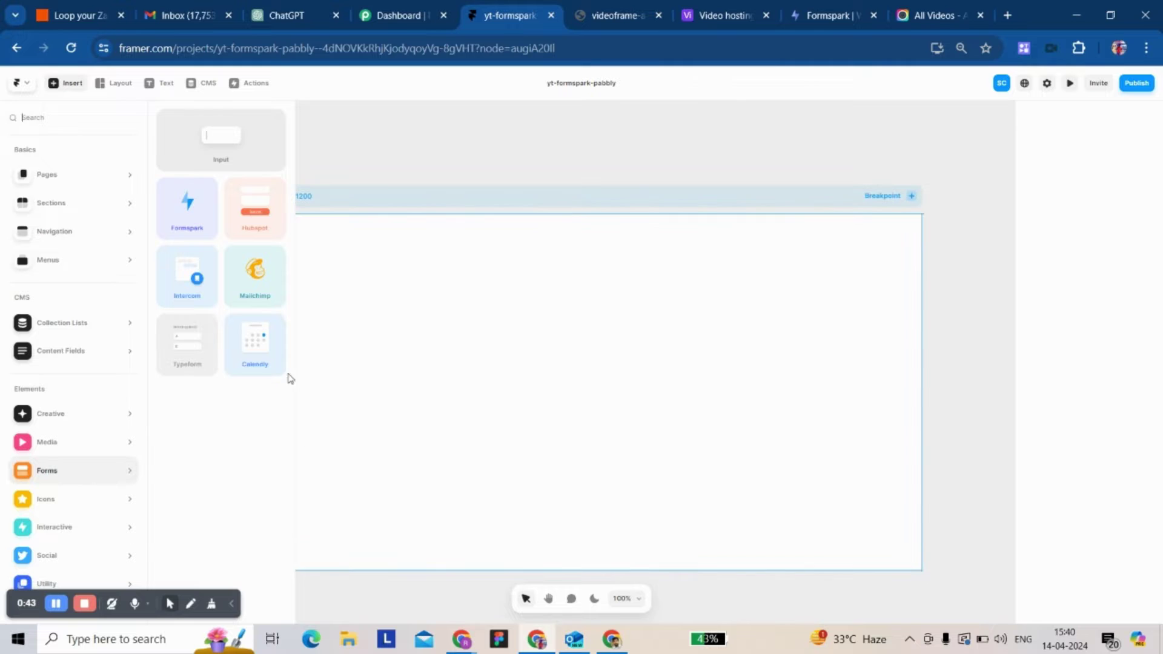
{"action": "left_click_drag", "start_coordinate": [176, 204], "coordinate": [533, 364]}
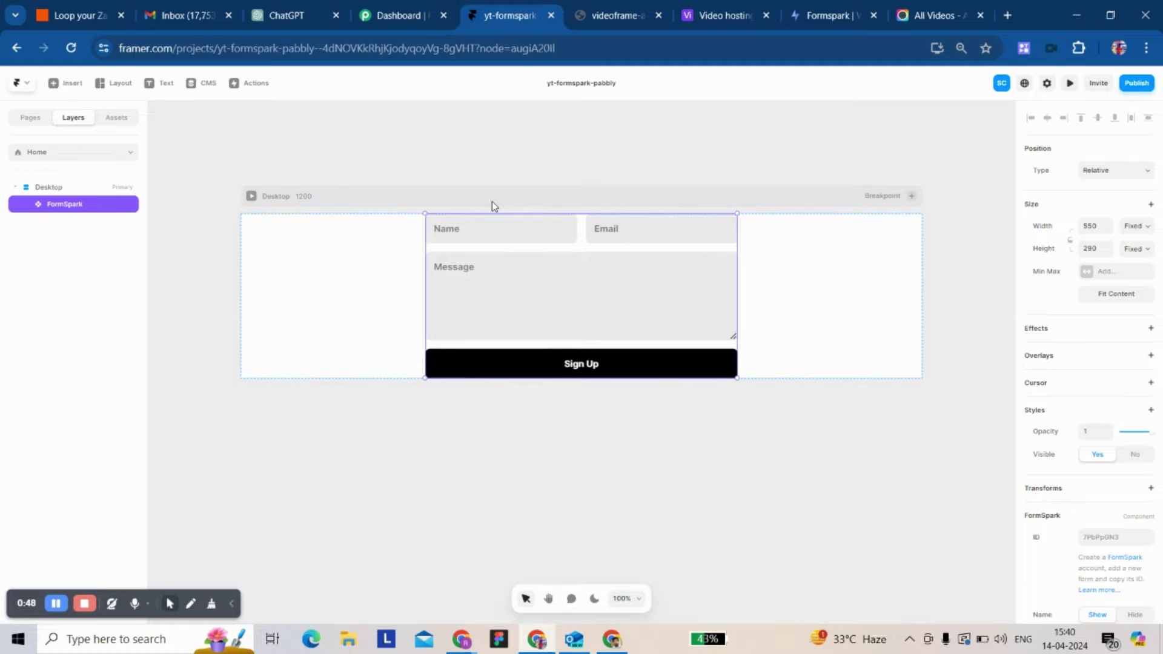
- Wrap the form in a Stack set to Fill width and Fit Content height
{"action": "key", "text": "ctrl+Return"}
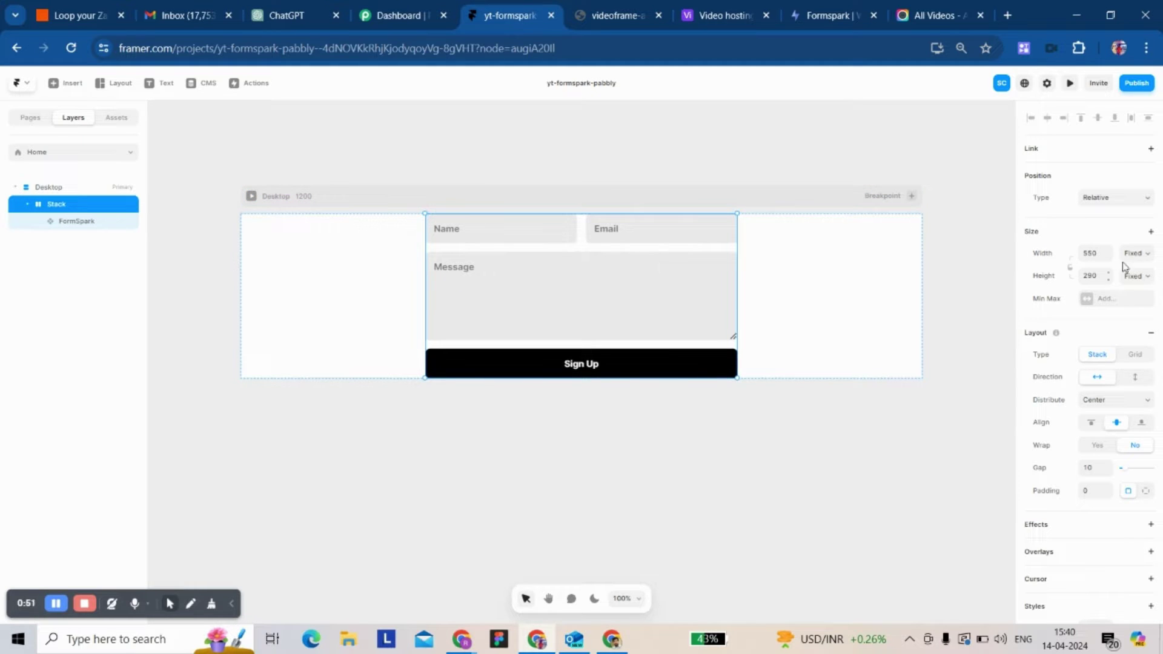
{"action": "left_click", "coordinate": [1136, 253]}
{"action": "left_click", "coordinate": [1129, 285]}
{"action": "left_click", "coordinate": [1135, 276]}
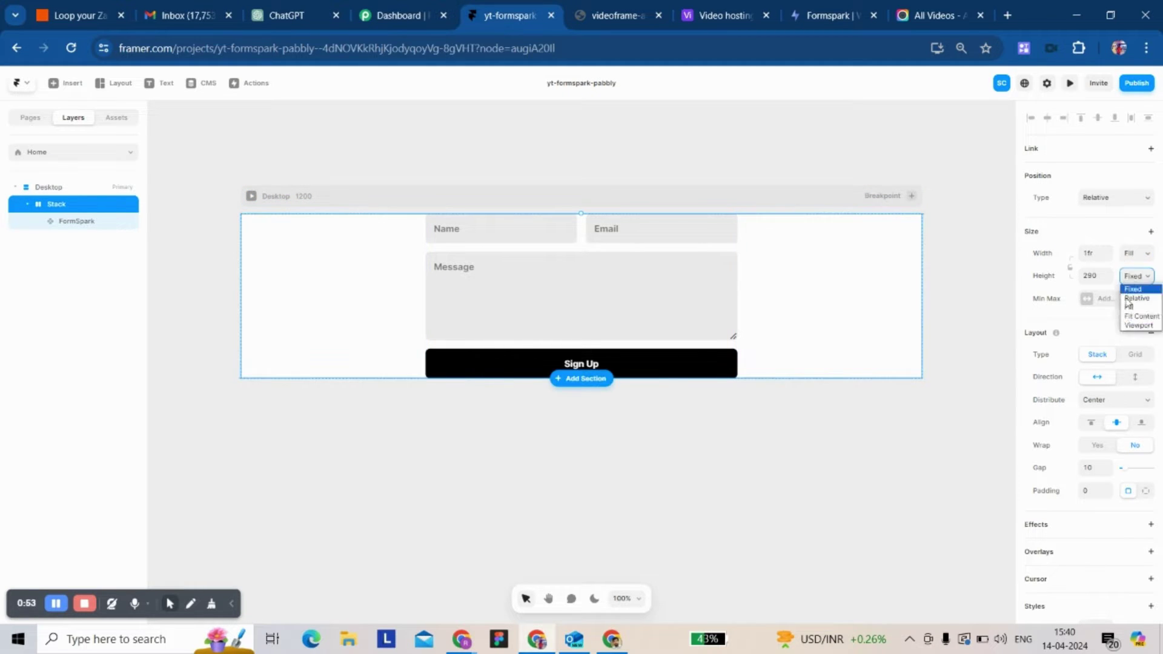
{"action": "left_click", "coordinate": [1129, 316]}
- Give the stack per-side padding of 80 top and bottom and 16 left and right
{"action": "left_click", "coordinate": [1145, 491]}
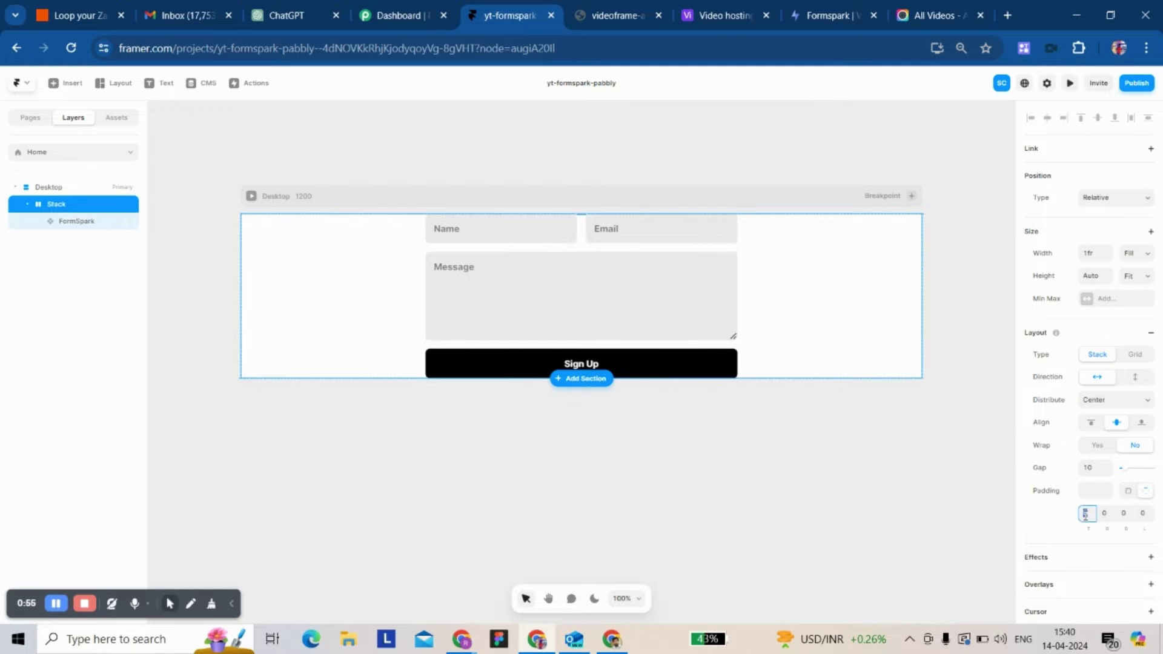
{"action": "left_click", "coordinate": [1093, 514]}
{"action": "type", "text": "80"}
{"action": "left_click", "coordinate": [1122, 513]}
{"action": "type", "text": "8"}
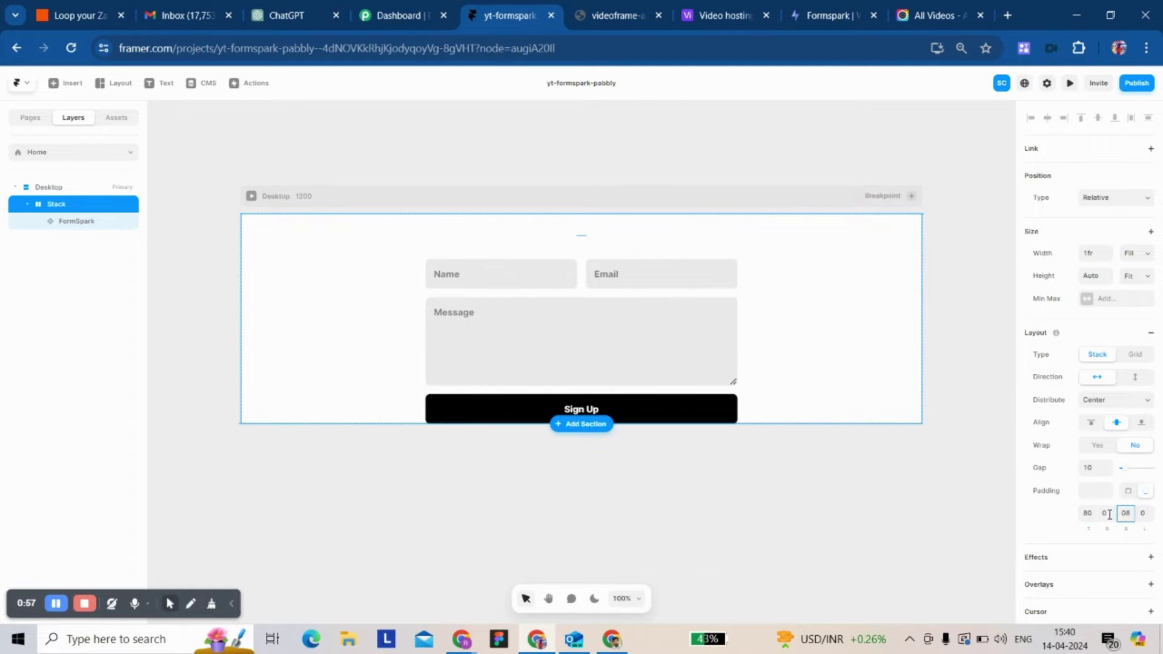
{"action": "left_click", "coordinate": [1106, 513]}
{"action": "type", "text": "16"}
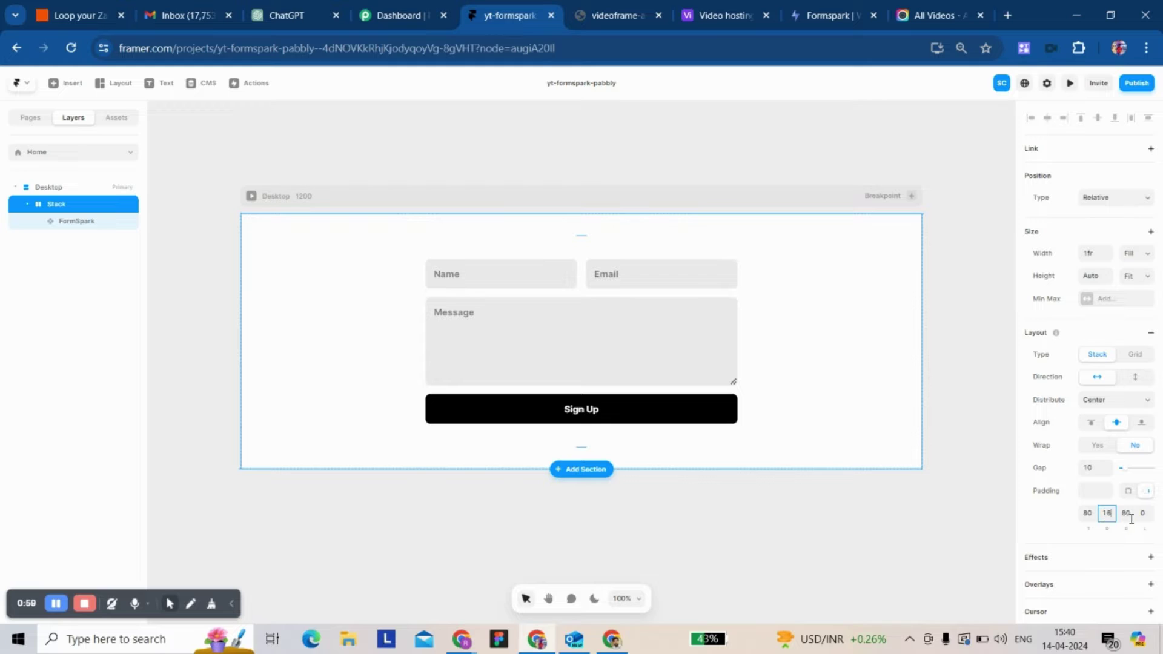
{"action": "left_click", "coordinate": [1144, 514]}
{"action": "type", "text": "16"}
{"action": "left_click", "coordinate": [555, 120]}
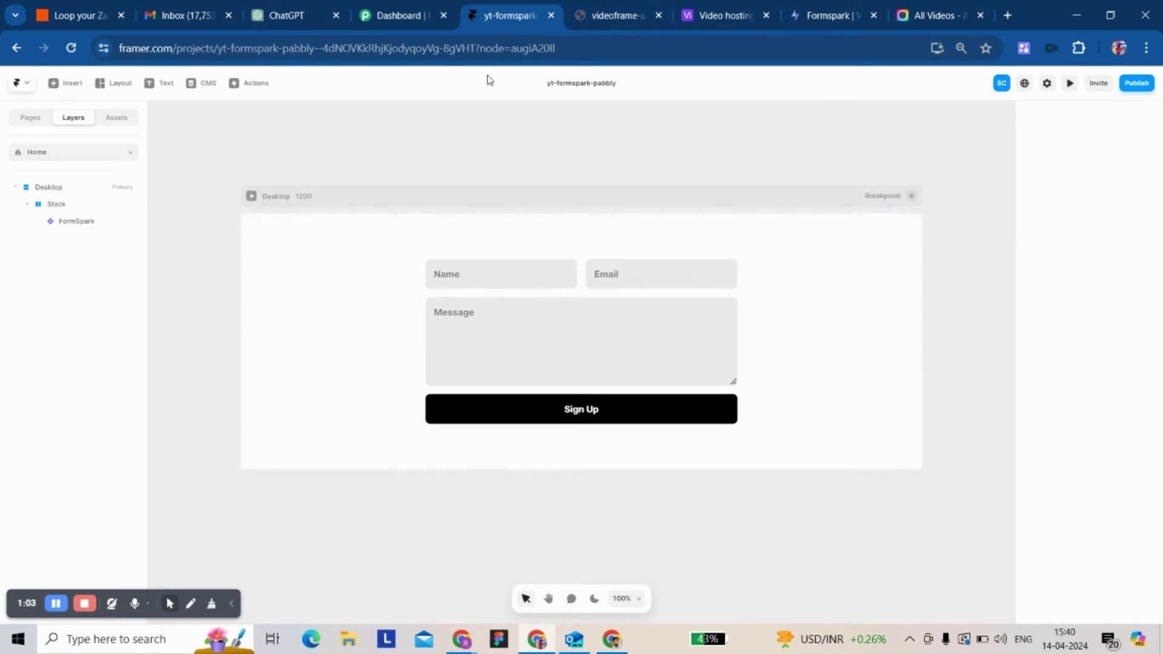
- Create a new Formspark form named 'yt'
{"action": "left_click", "coordinate": [815, 16]}
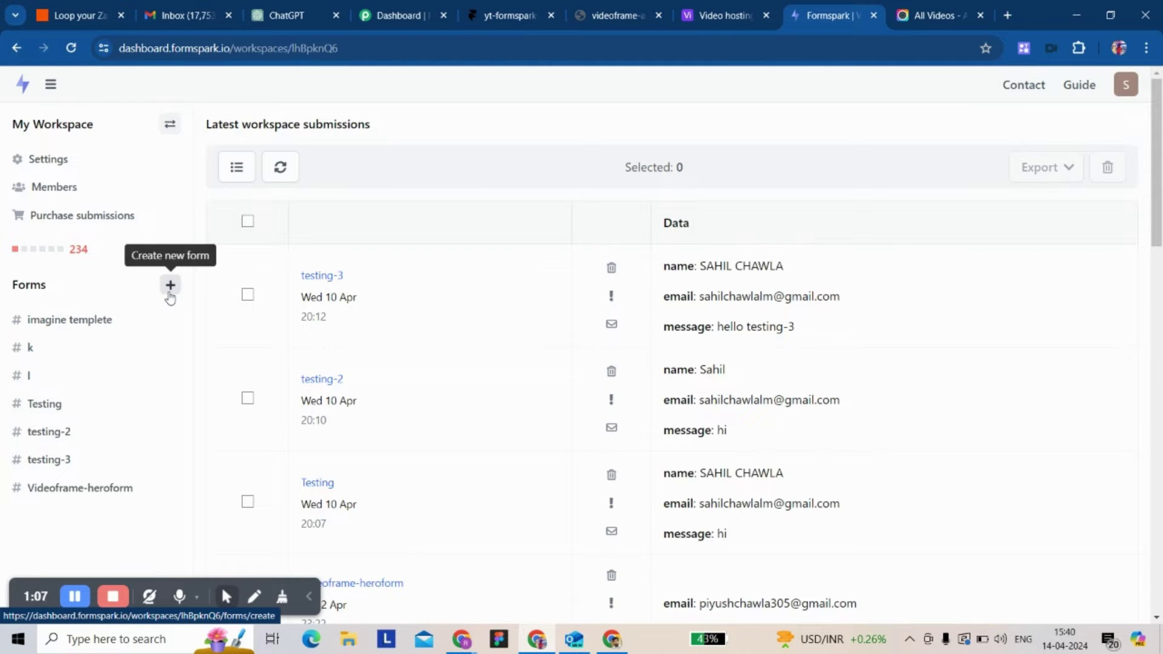
{"action": "left_click", "coordinate": [170, 286]}
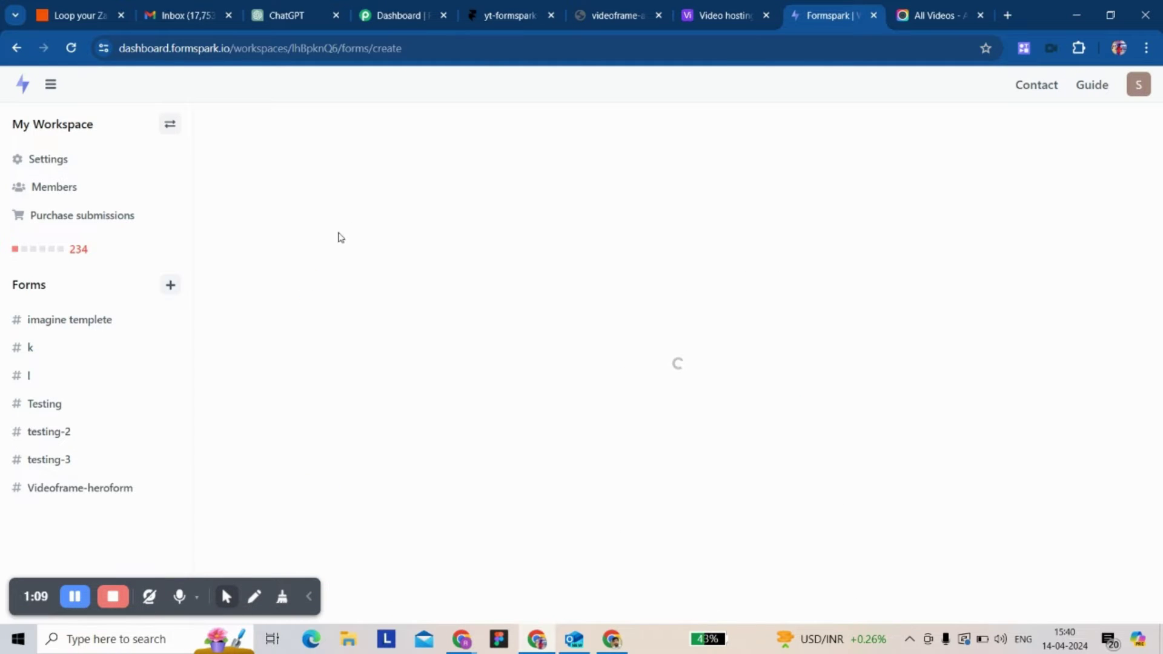
{"action": "left_click", "coordinate": [284, 183]}
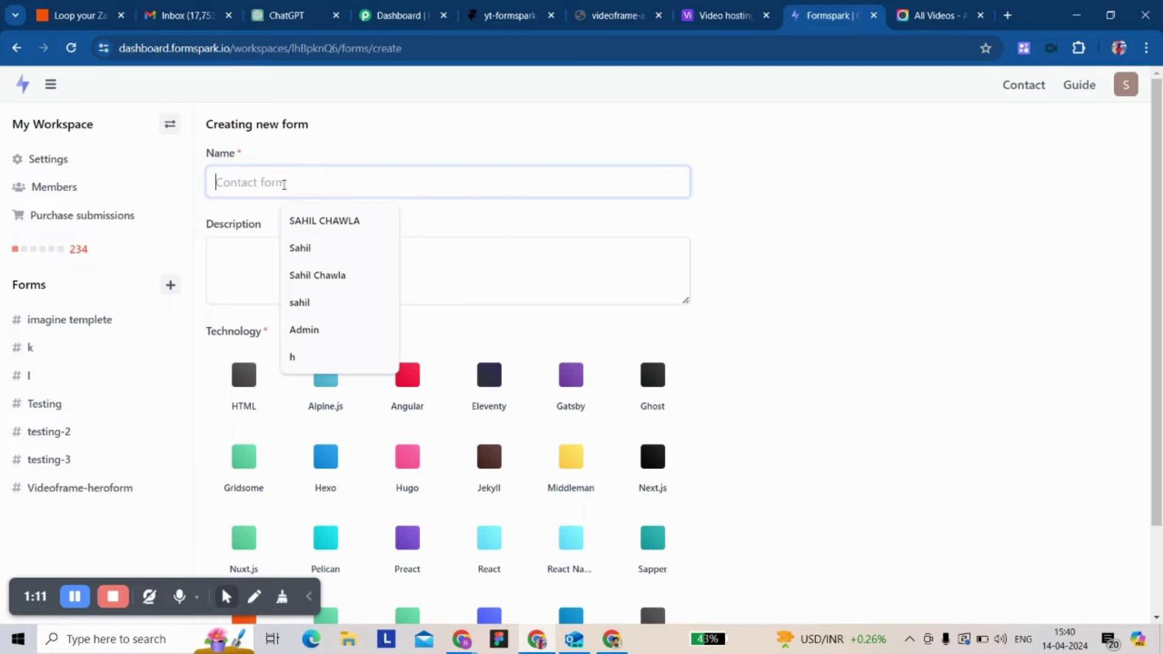
{"action": "type", "text": "yt"}
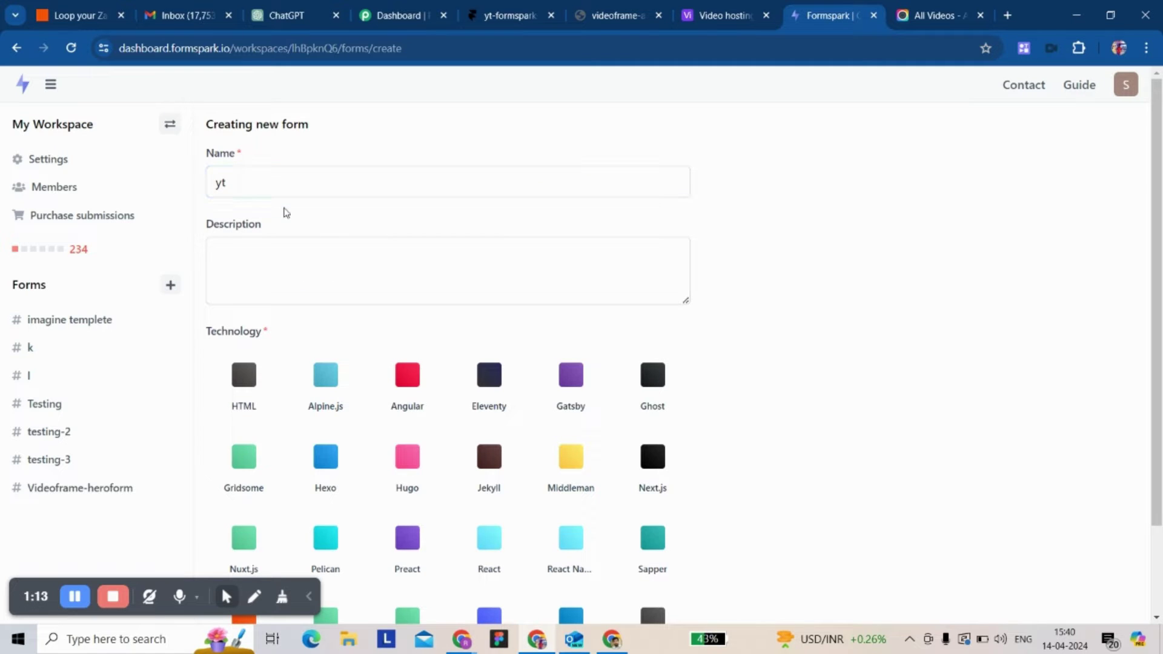
{"action": "scroll", "coordinate": [260, 290], "scroll_direction": "down", "scroll_amount": 2}
{"action": "left_click", "coordinate": [478, 608]}
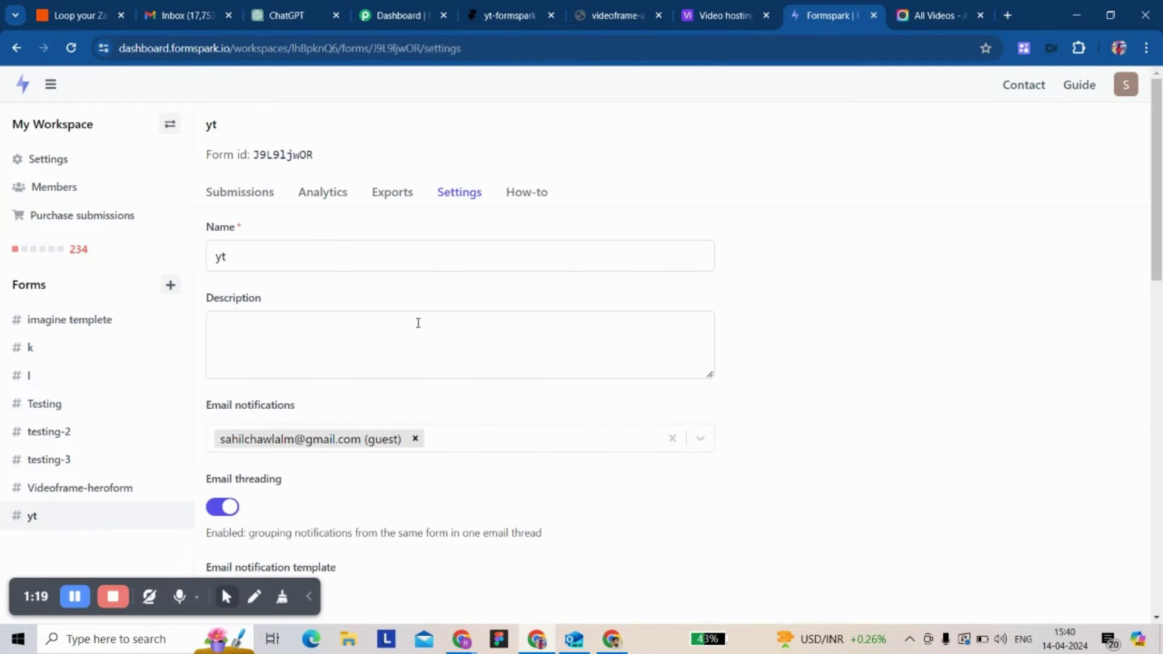
- Copy the new yt form's ID
{"action": "double_click", "coordinate": [276, 160]}
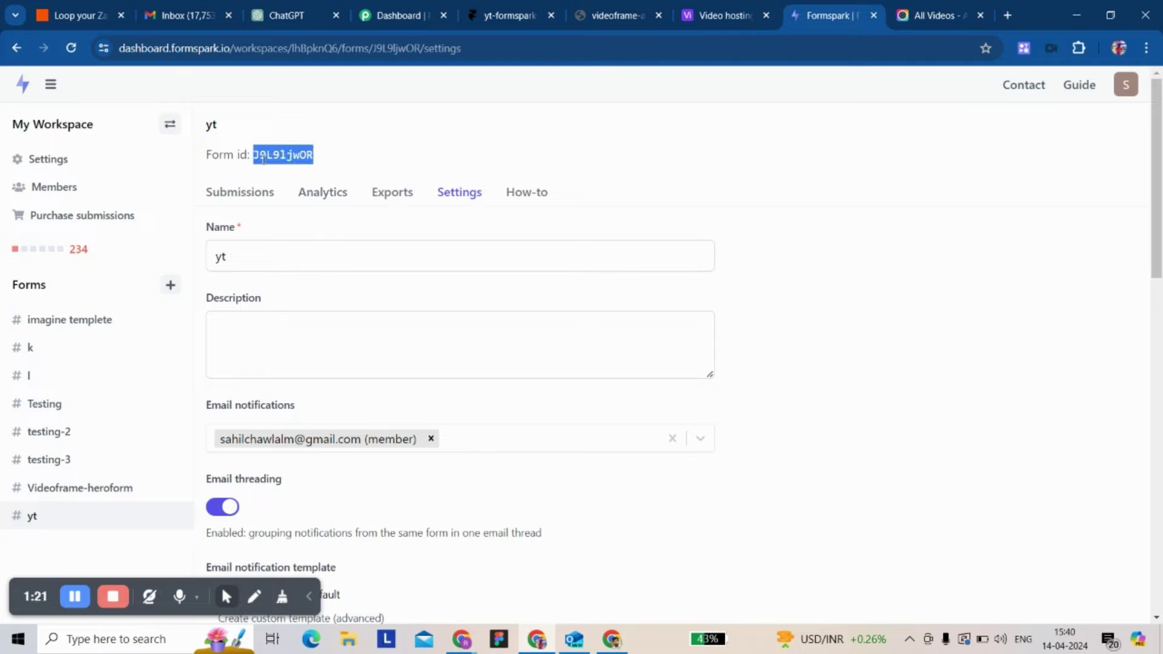
{"action": "right_click", "coordinate": [256, 157]}
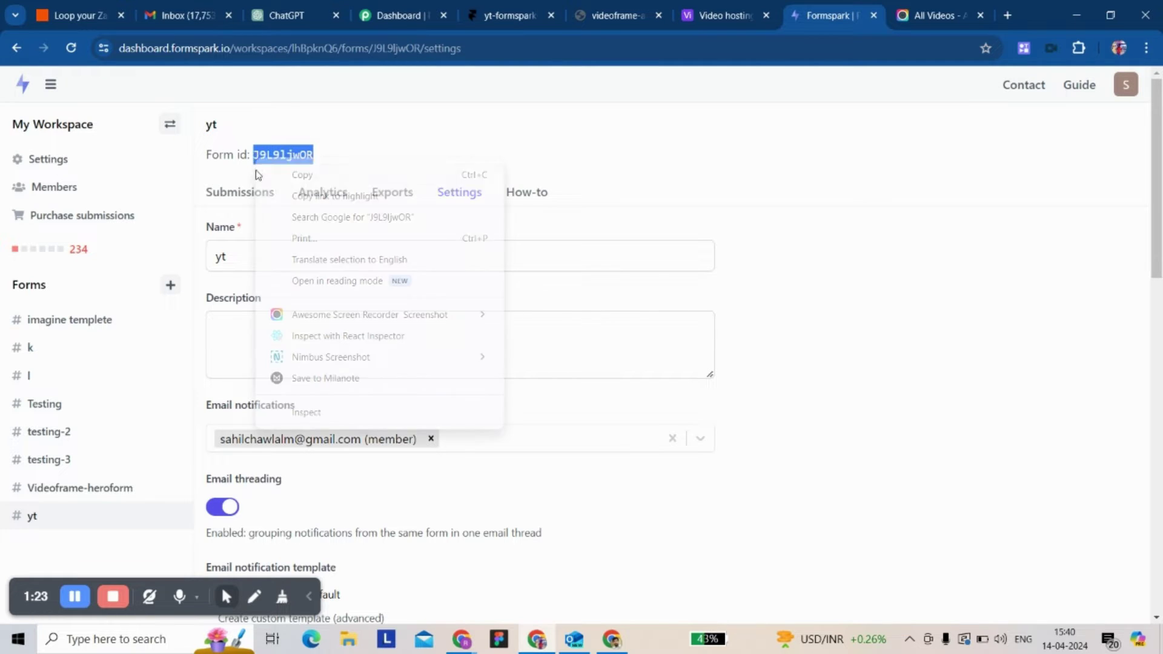
{"action": "left_click", "coordinate": [278, 175]}
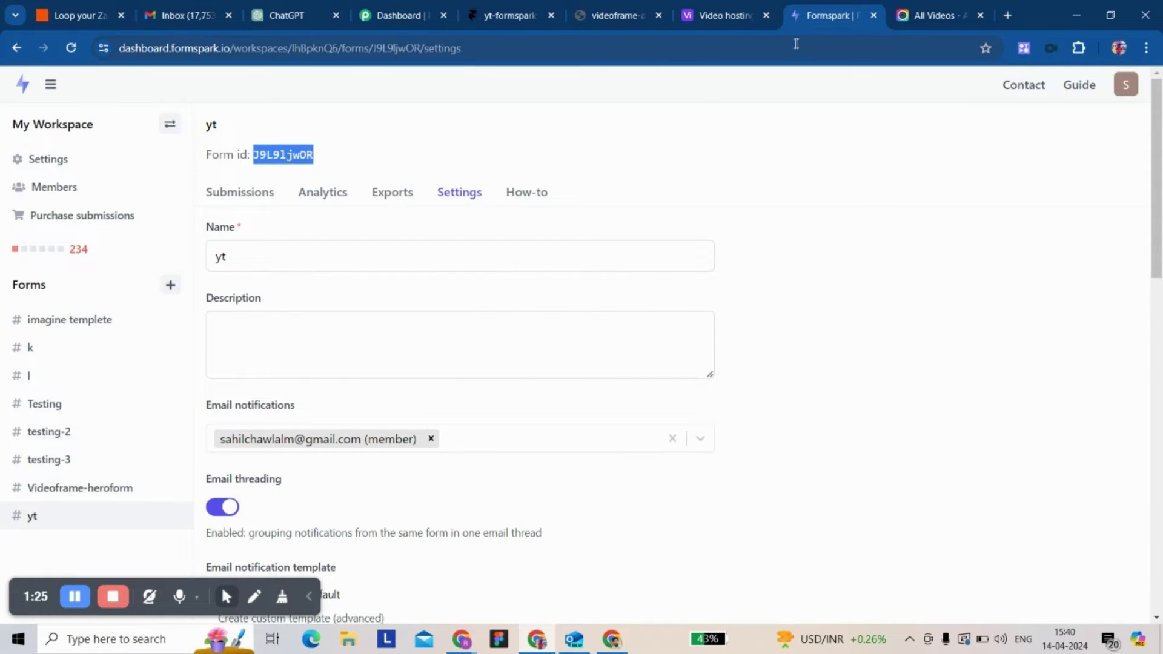
- Paste the yt form ID into the FormSpark component, publish, and open the live framer.app site
{"action": "left_click", "coordinate": [492, 18]}
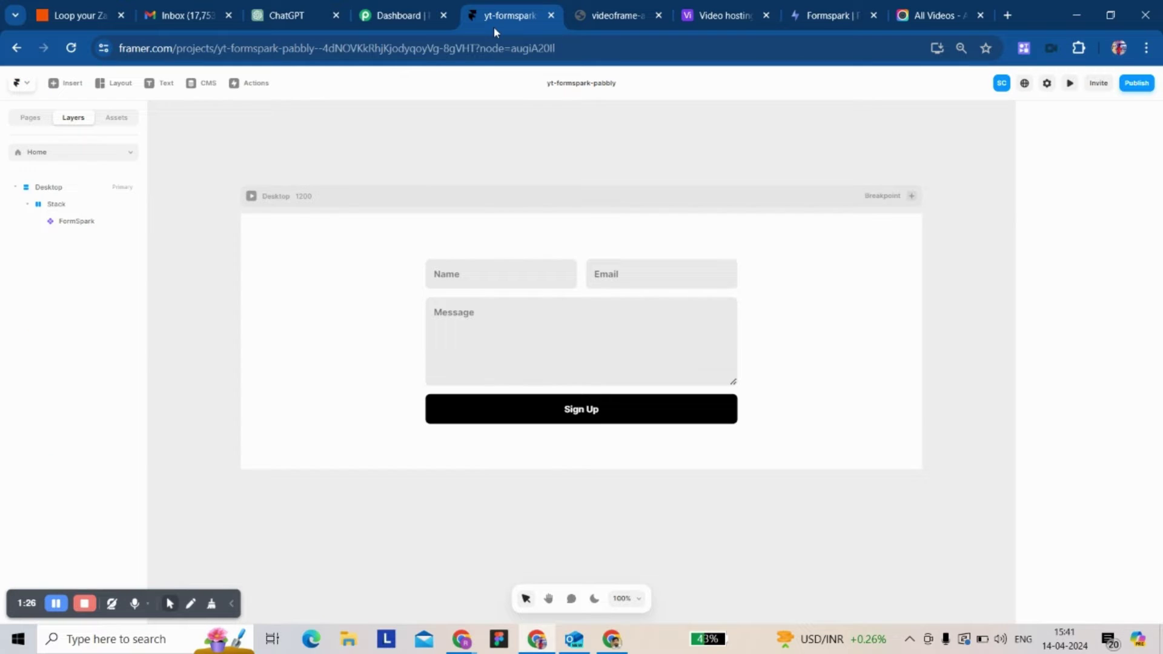
{"action": "left_click", "coordinate": [612, 324]}
{"action": "left_click", "coordinate": [1100, 532]}
{"action": "key", "text": "ctrl+v"}
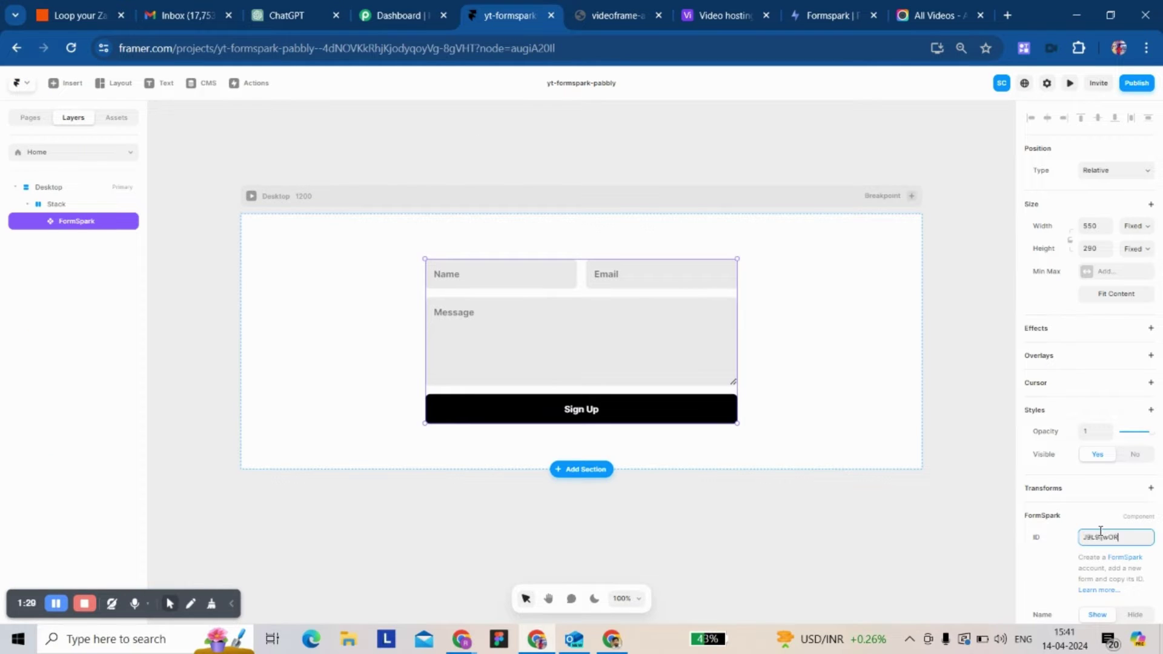
{"action": "key", "text": "Return"}
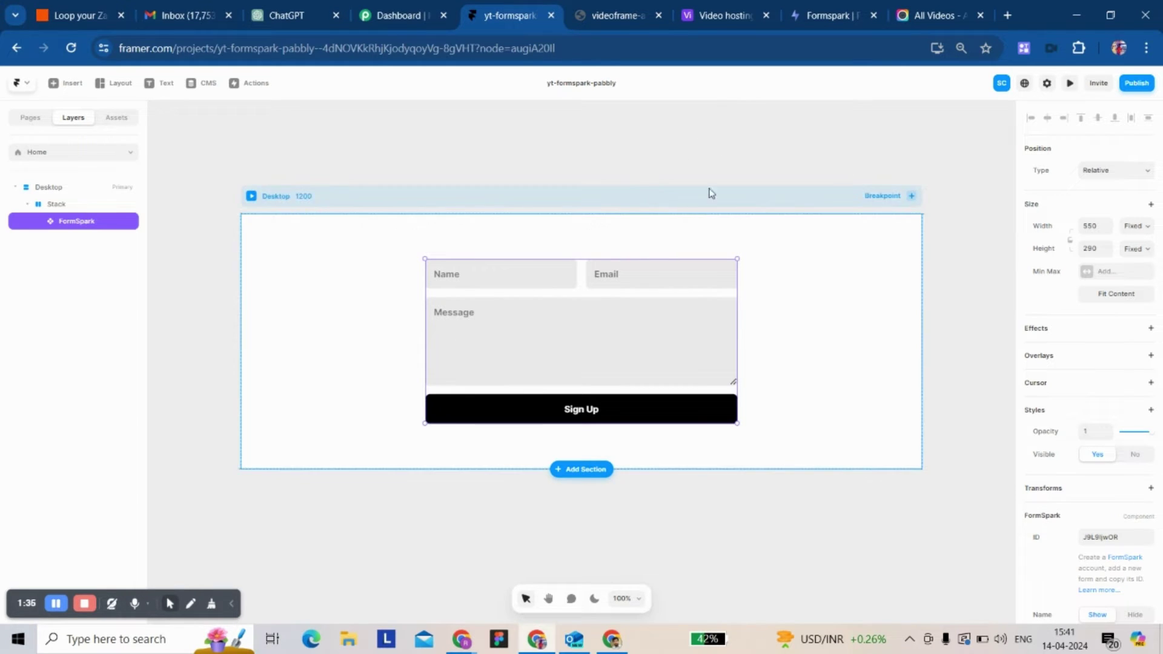
{"action": "left_click", "coordinate": [1129, 90]}
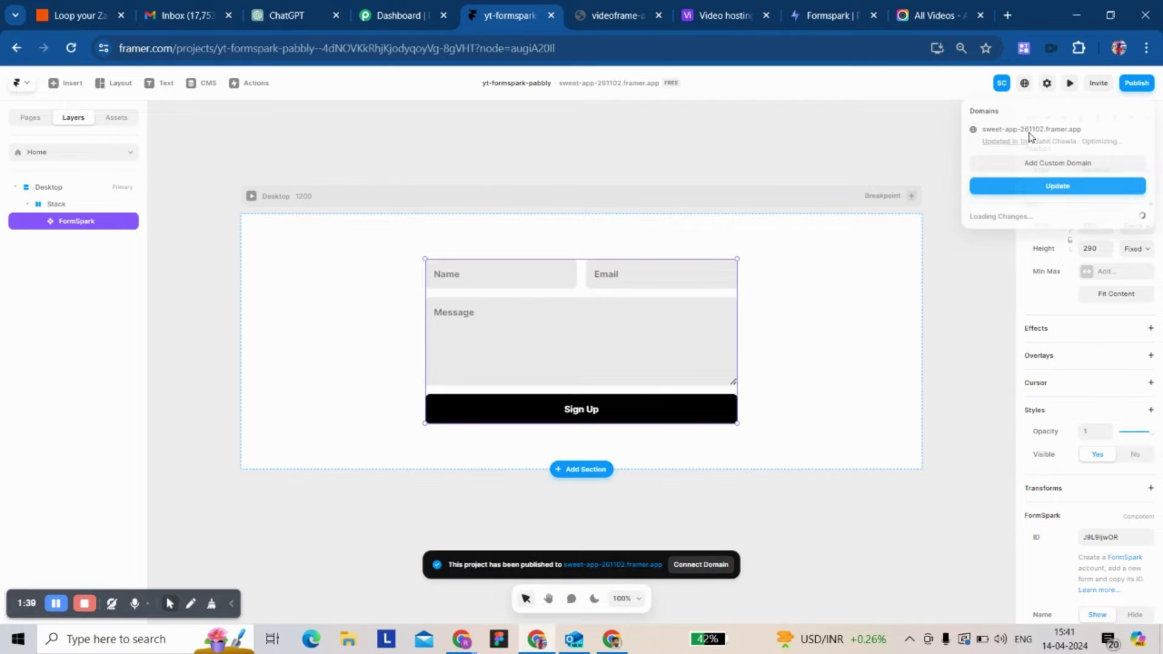
{"action": "left_click", "coordinate": [1008, 129]}
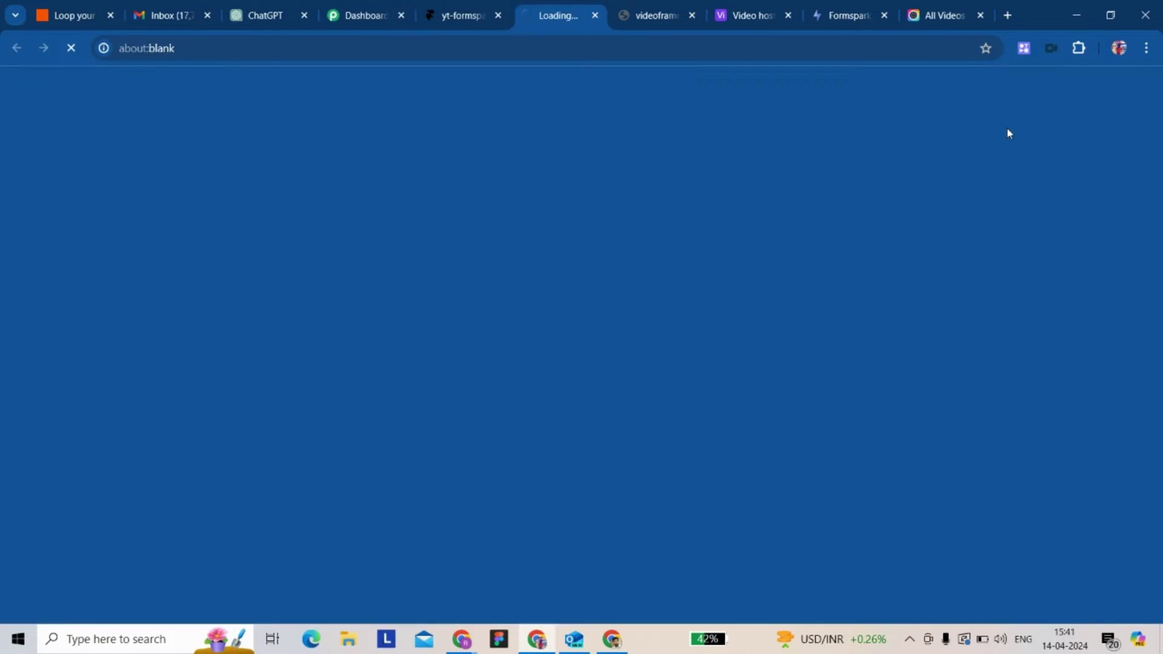
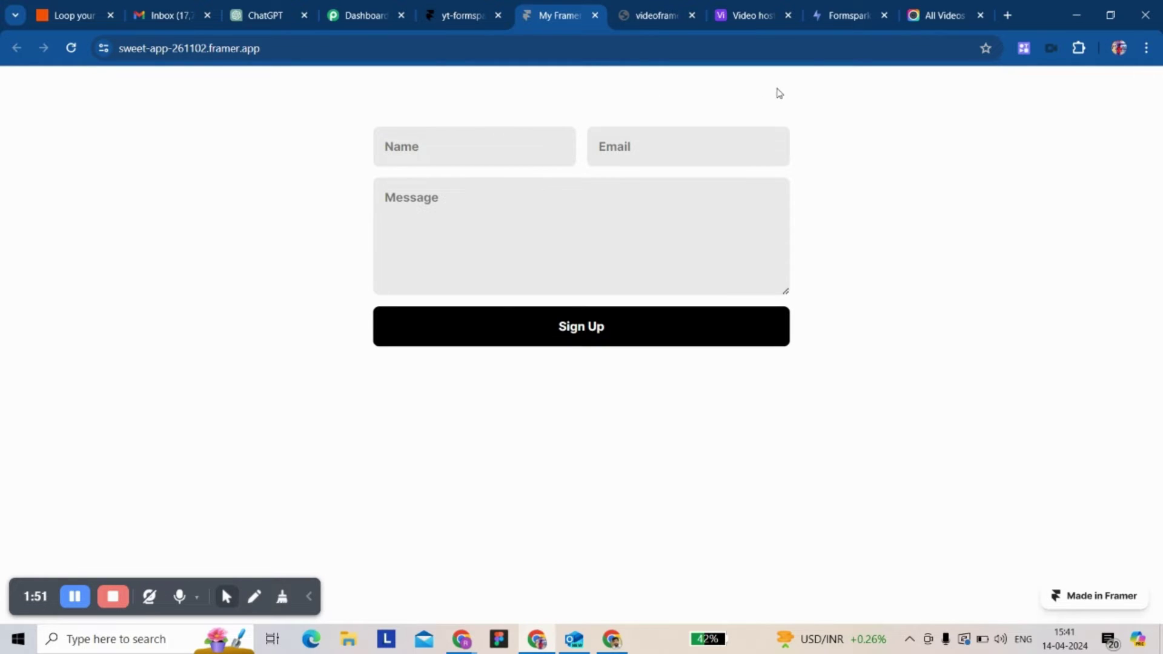
- Leave the Framer form page for the Pabbly Connect dashboard tab
{"action": "left_click", "coordinate": [360, 18]}
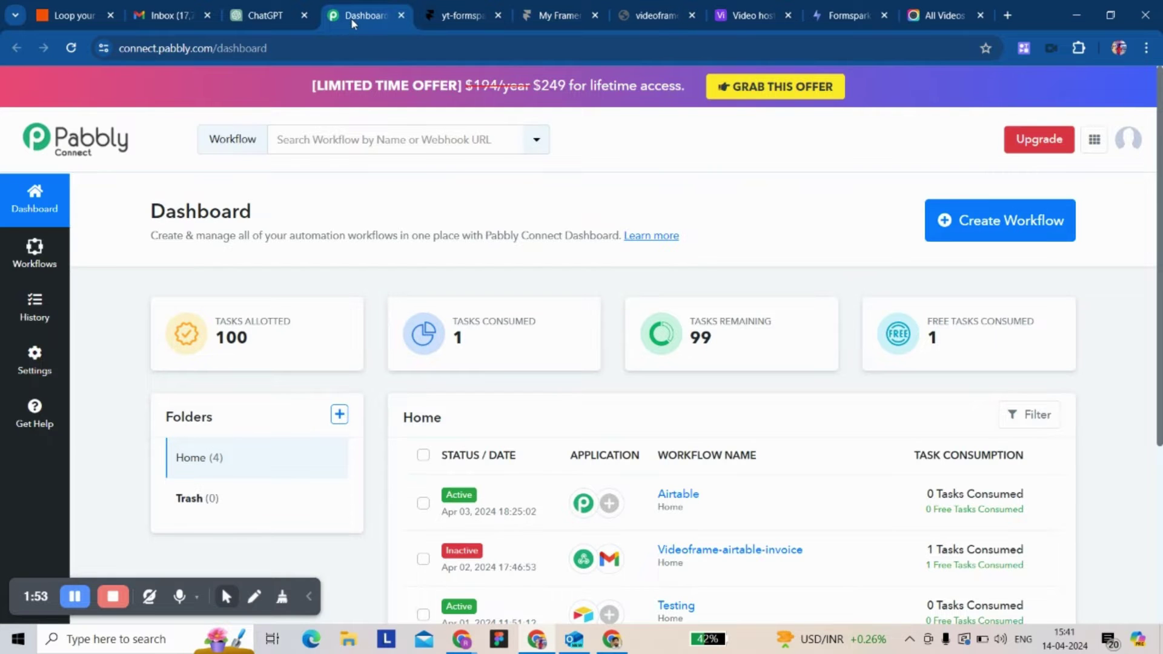
- Create a workflow named 'youtube-formspark-webhook' in the Home folder
{"action": "left_click", "coordinate": [999, 220]}
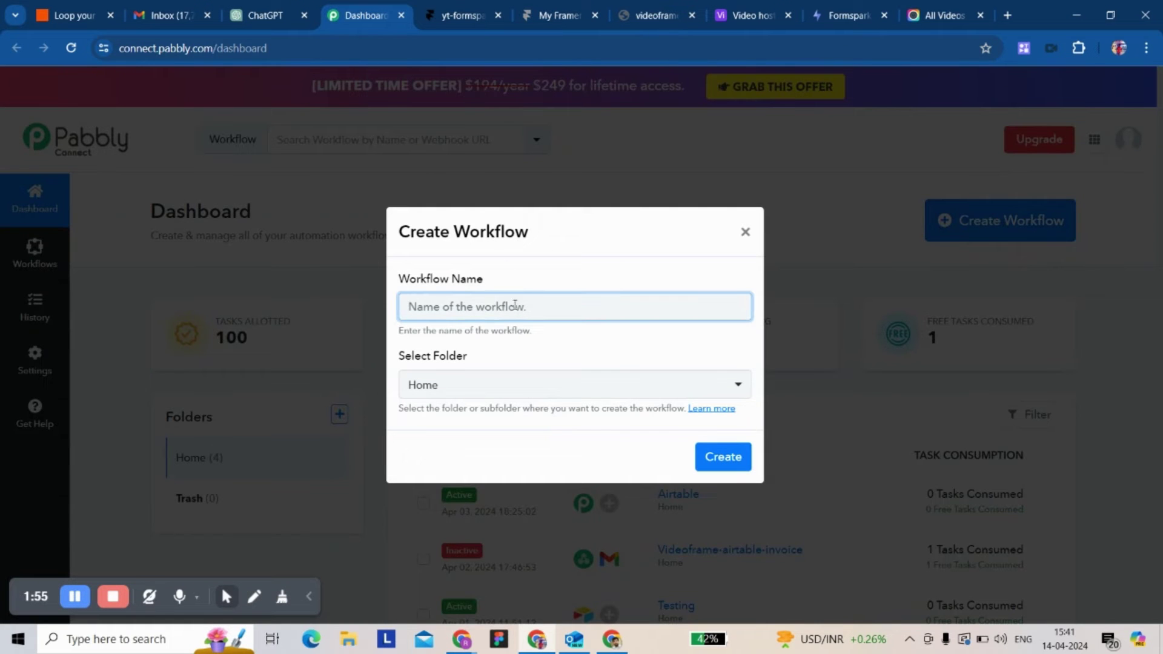
{"action": "type", "text": "youtube-formspark-web"}
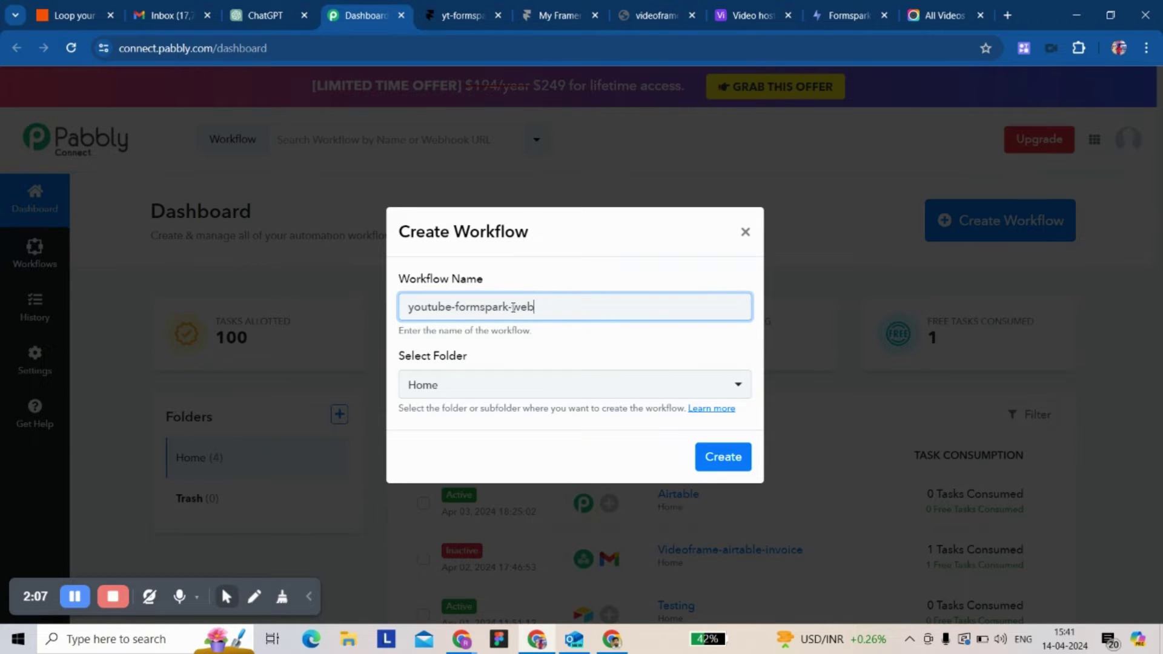
{"action": "type", "text": "k"}
{"action": "left_click", "coordinate": [717, 455]}
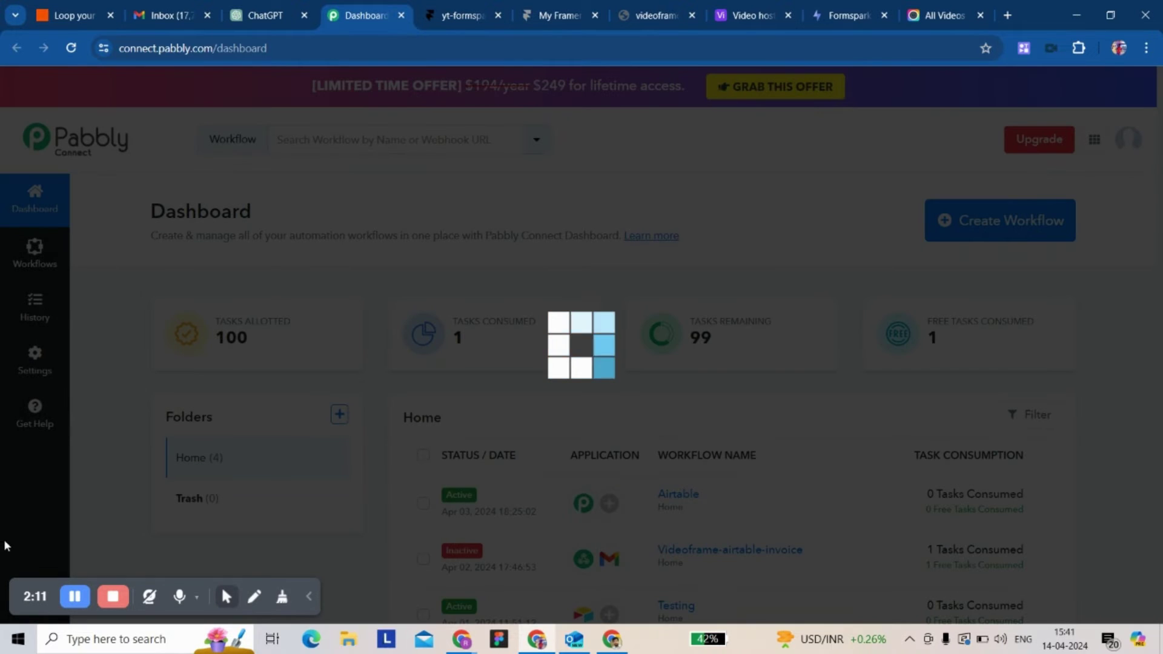
- Set the trigger to Webhook by Pabbly's Catch Webhook (Recommended) event and copy its webhook URL
{"action": "scroll", "coordinate": [289, 373], "scroll_direction": "down", "scroll_amount": 1}
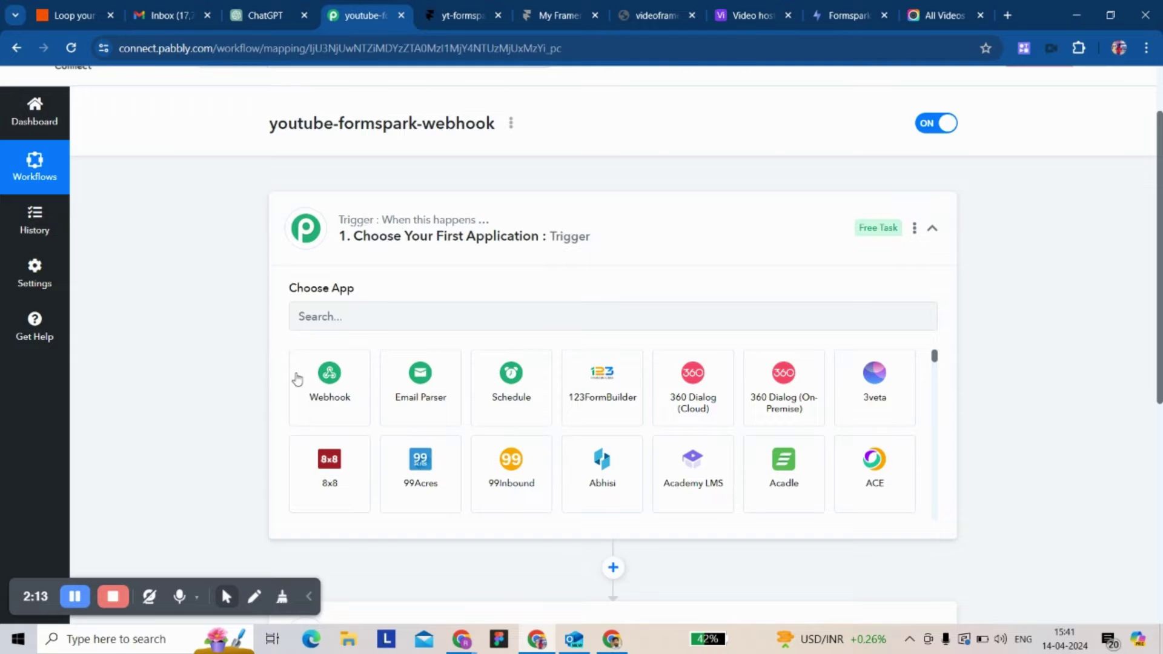
{"action": "left_click", "coordinate": [310, 379]}
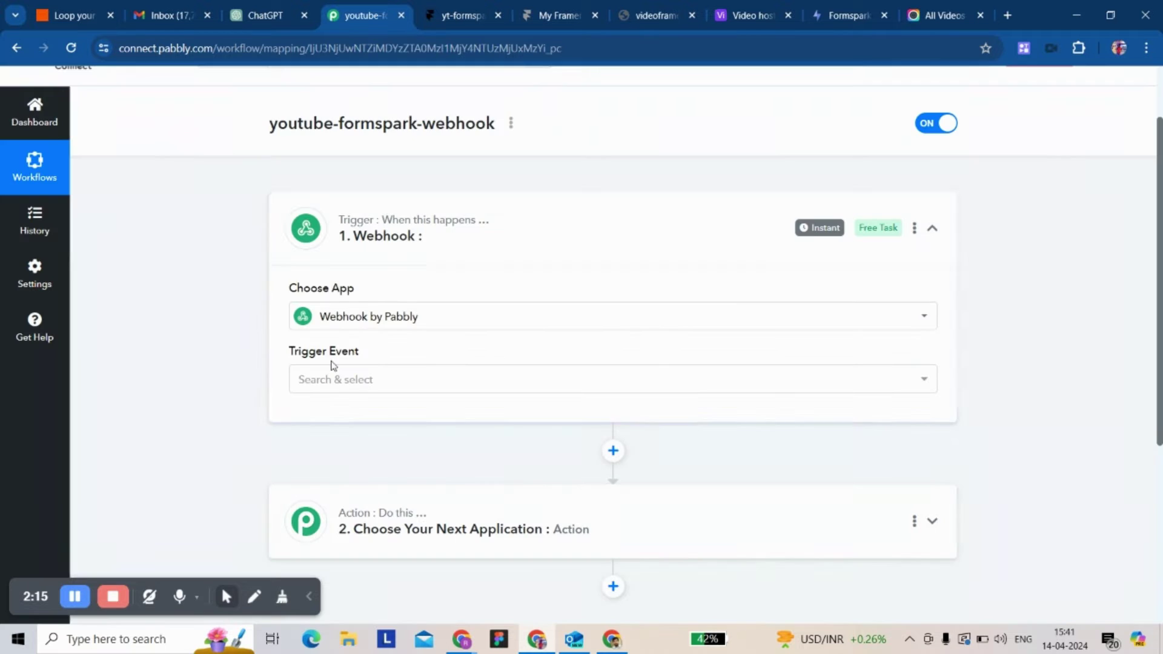
{"action": "scroll", "coordinate": [434, 361], "scroll_direction": "down", "scroll_amount": 2}
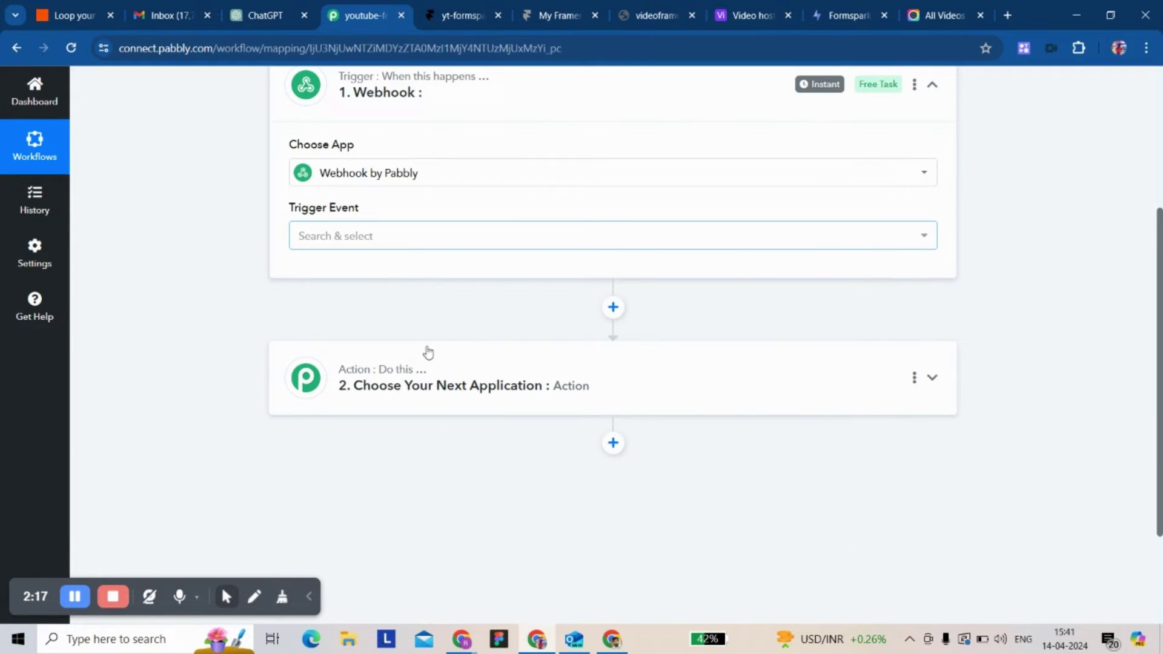
{"action": "scroll", "coordinate": [428, 353], "scroll_direction": "up", "scroll_amount": 1}
{"action": "left_click", "coordinate": [427, 301]}
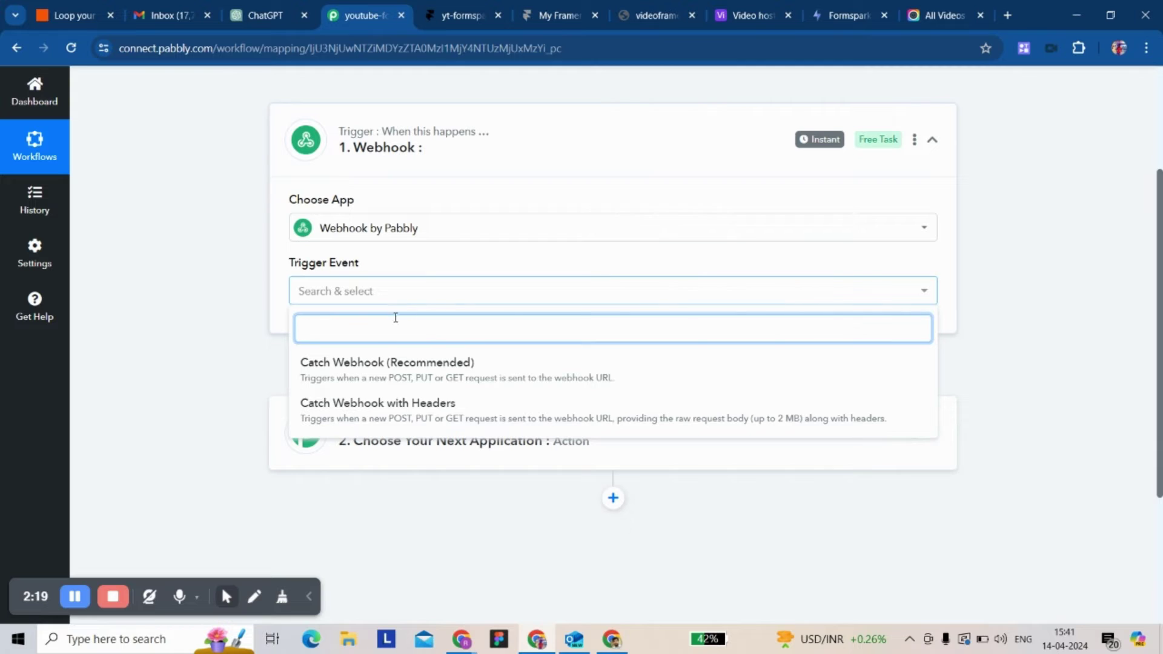
{"action": "left_click", "coordinate": [358, 366]}
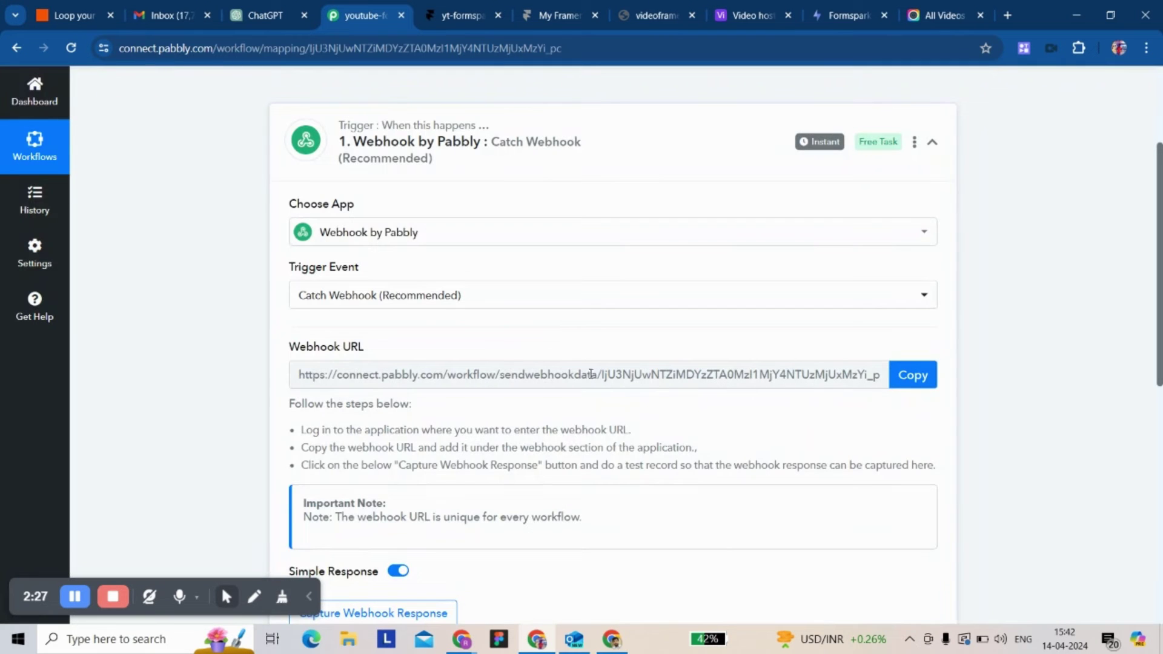
{"action": "left_click", "coordinate": [924, 375]}
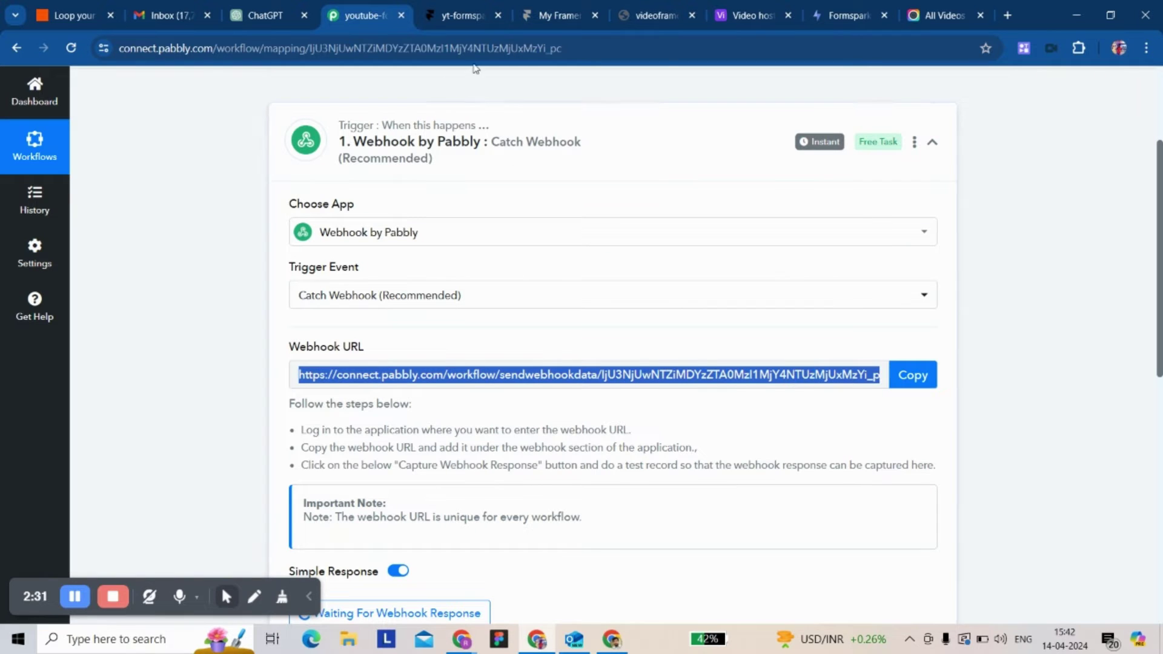
{"action": "left_click", "coordinate": [845, 16]}
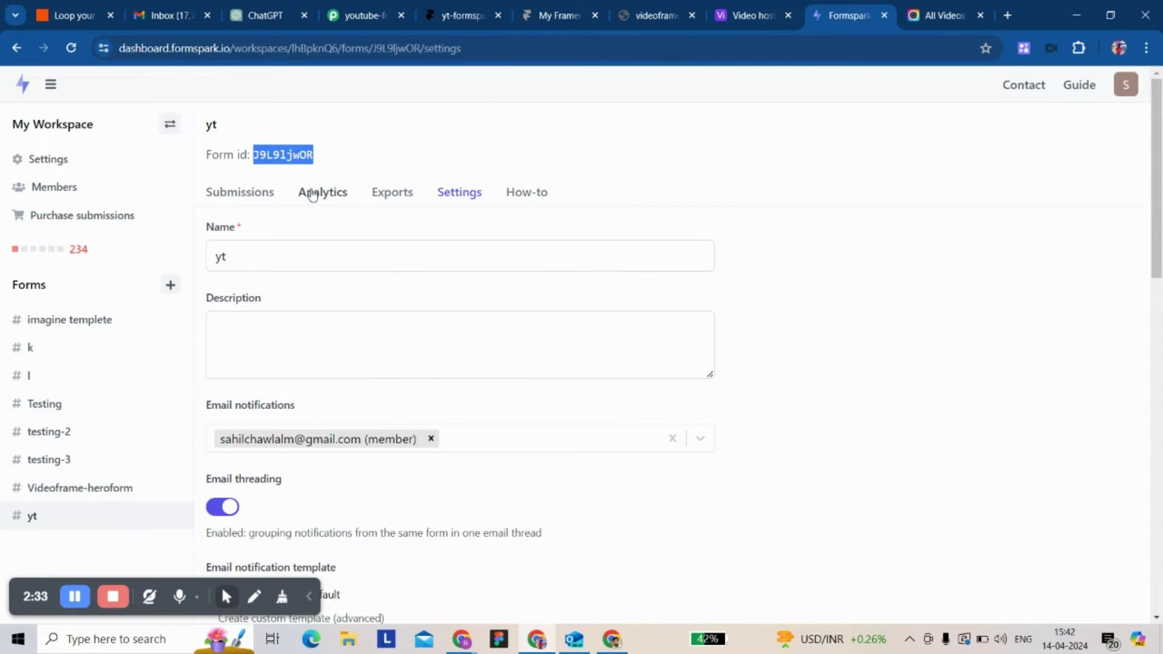
- Paste the Pabbly webhook URL into the yt form's Webhook URL setting and save it
{"action": "scroll", "coordinate": [261, 252], "scroll_direction": "down", "scroll_amount": 5}
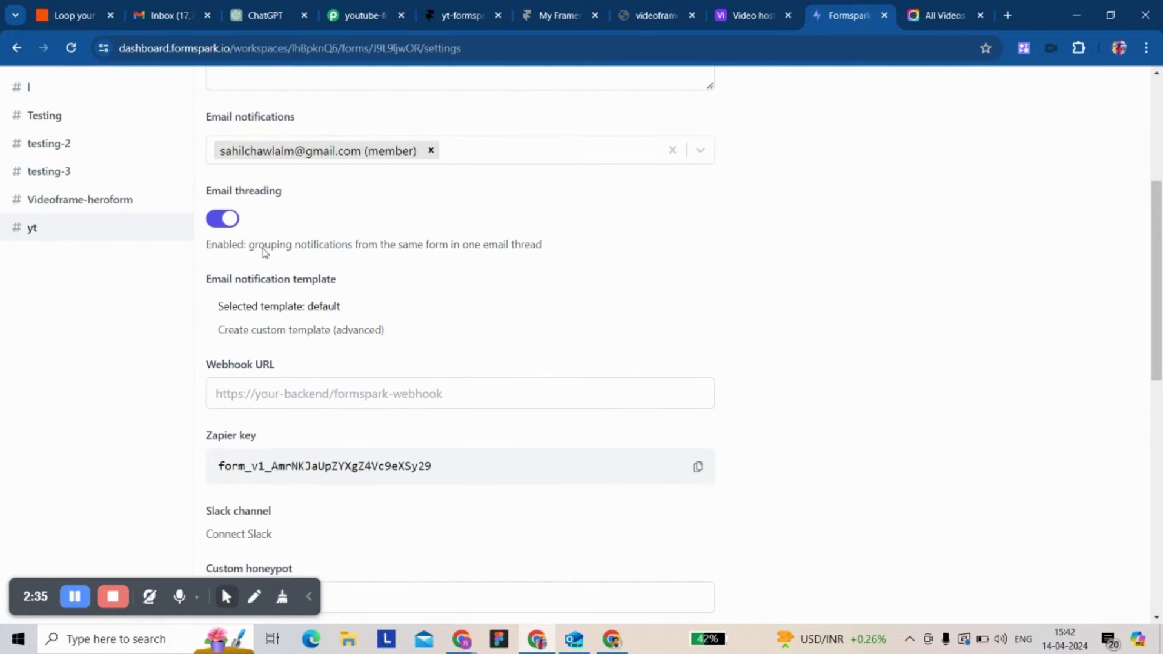
{"action": "left_click", "coordinate": [260, 393]}
{"action": "key", "text": "ctrl+v"}
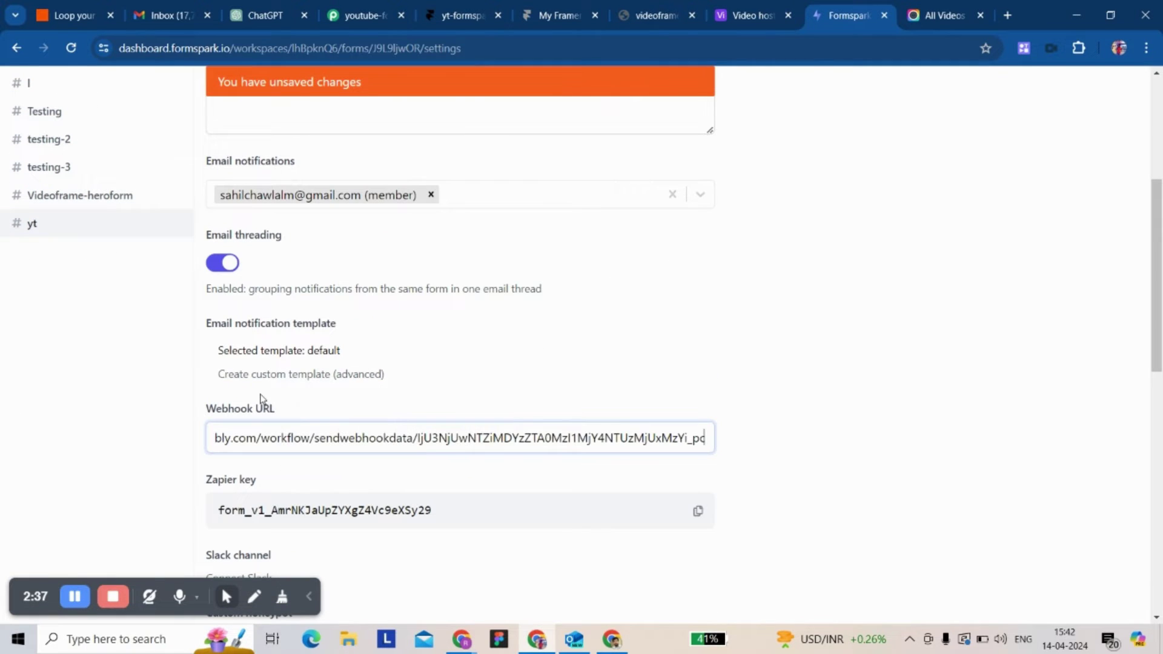
{"action": "scroll", "coordinate": [460, 347], "scroll_direction": "down", "scroll_amount": 8}
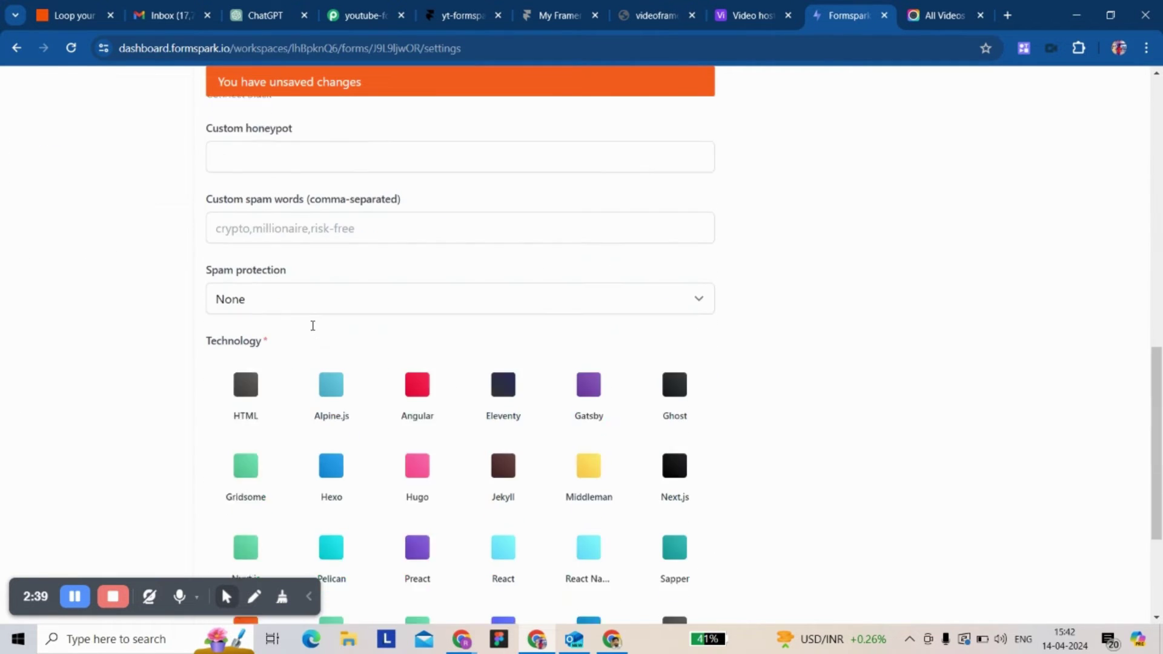
{"action": "scroll", "coordinate": [313, 330], "scroll_direction": "down", "scroll_amount": 3}
{"action": "left_click", "coordinate": [528, 503]}
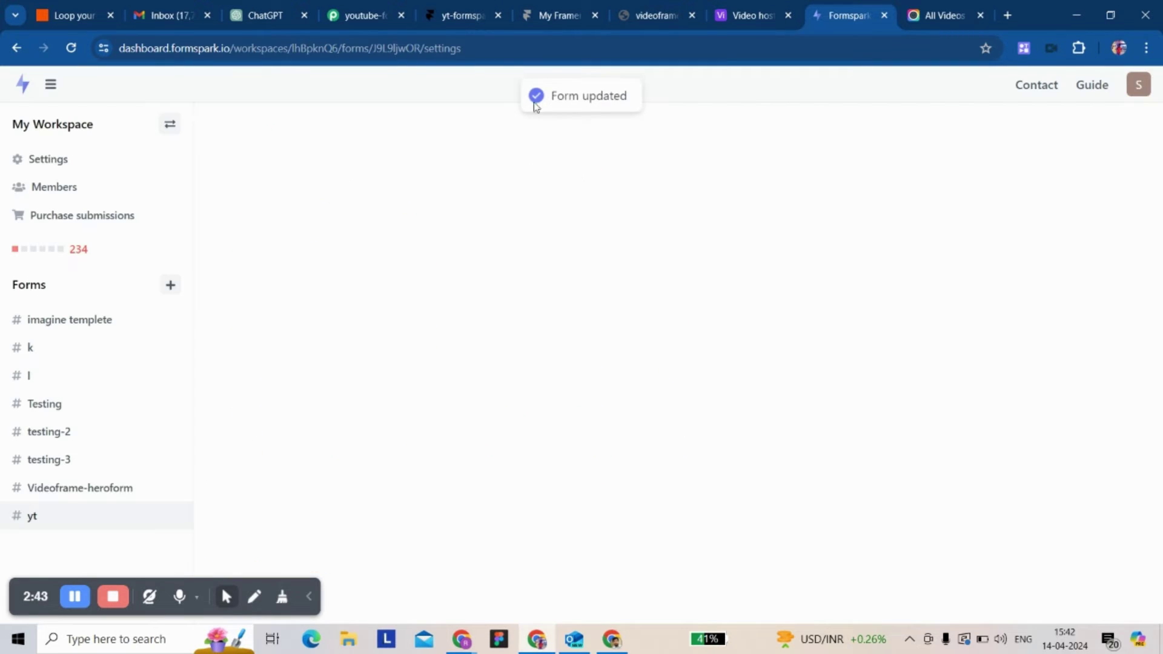
- Submit a test sign-up on the Framer form with a name, a saved e-mail and message 'hi'
{"action": "left_click", "coordinate": [630, 19]}
{"action": "left_click", "coordinate": [558, 17]}
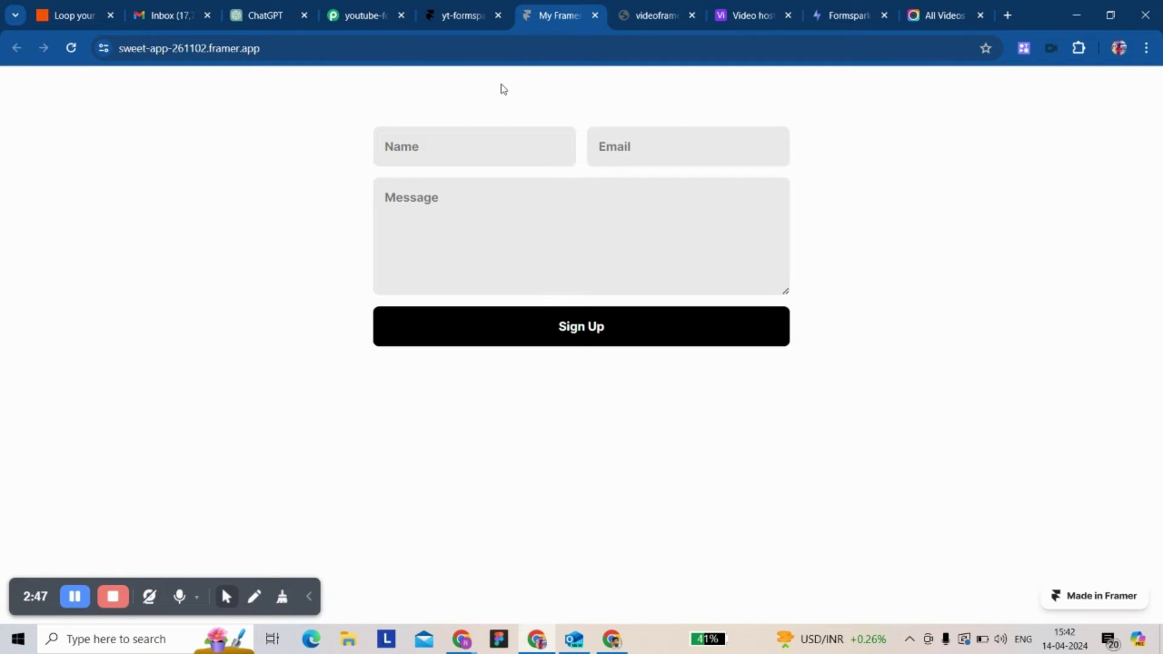
{"action": "left_click", "coordinate": [445, 149]}
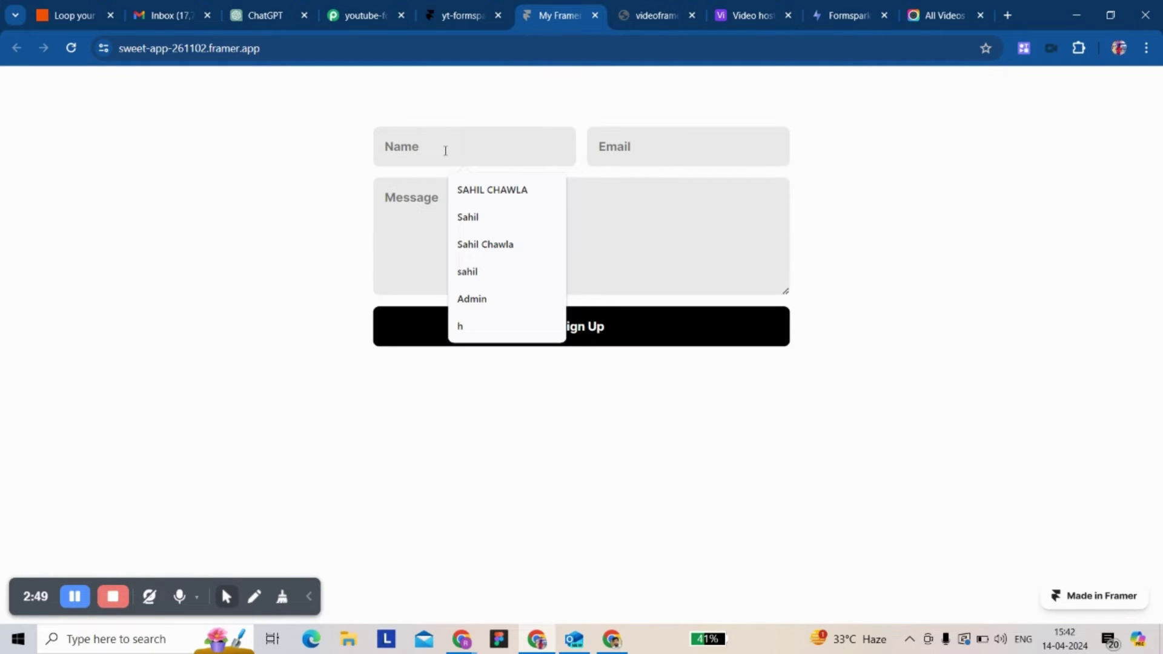
{"action": "type", "text": "Sa"}
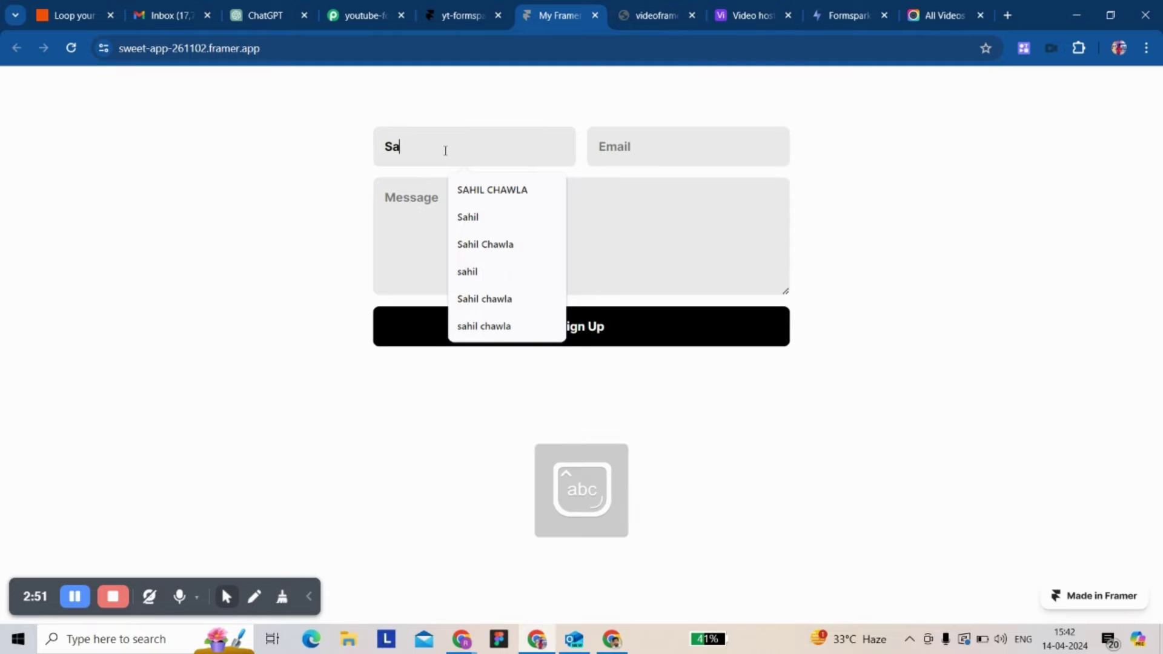
{"action": "type", "text": "hil"}
{"action": "left_click", "coordinate": [670, 156]}
{"action": "left_click", "coordinate": [679, 189]}
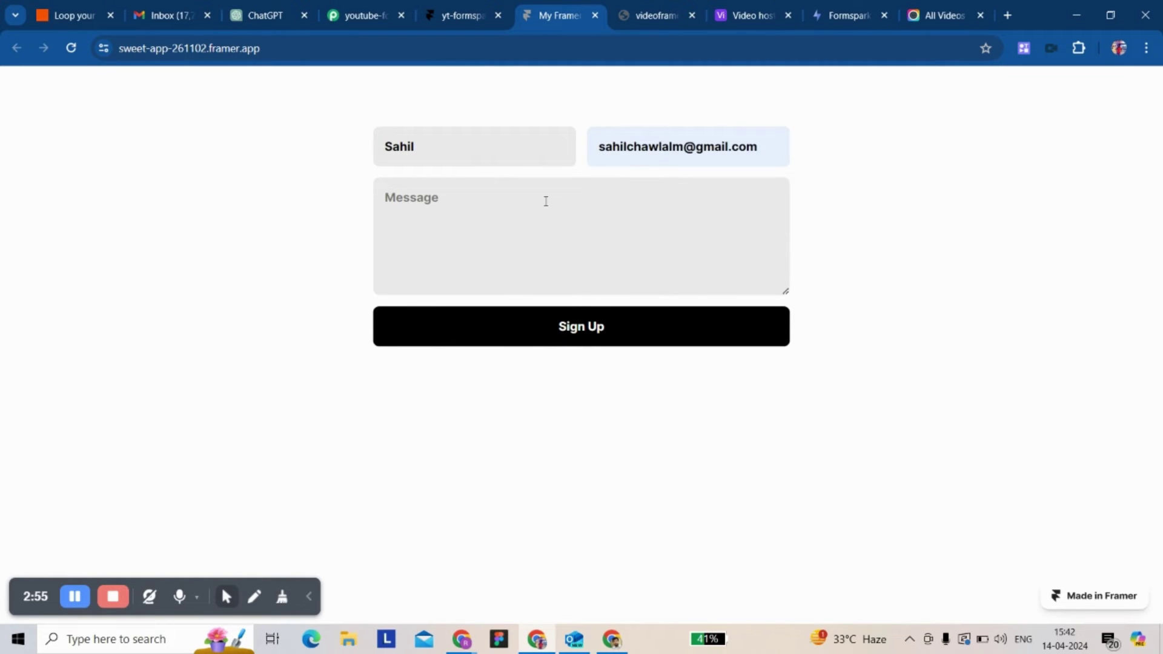
{"action": "left_click", "coordinate": [545, 201]}
{"action": "type", "text": "hi"}
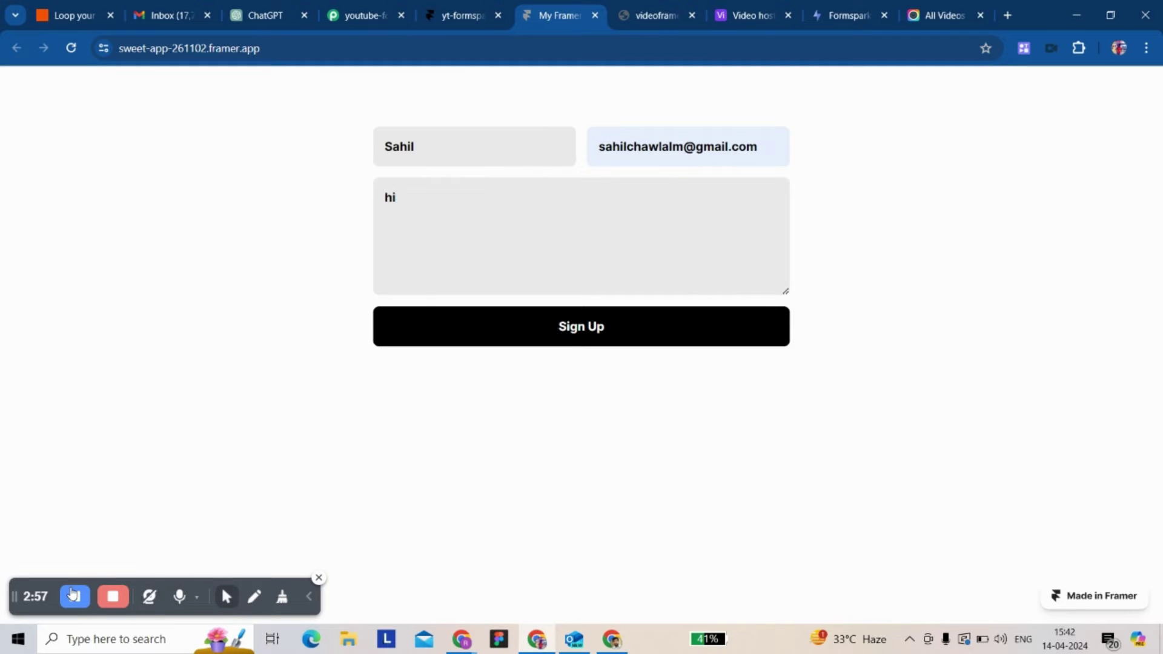
{"action": "left_click", "coordinate": [600, 332]}
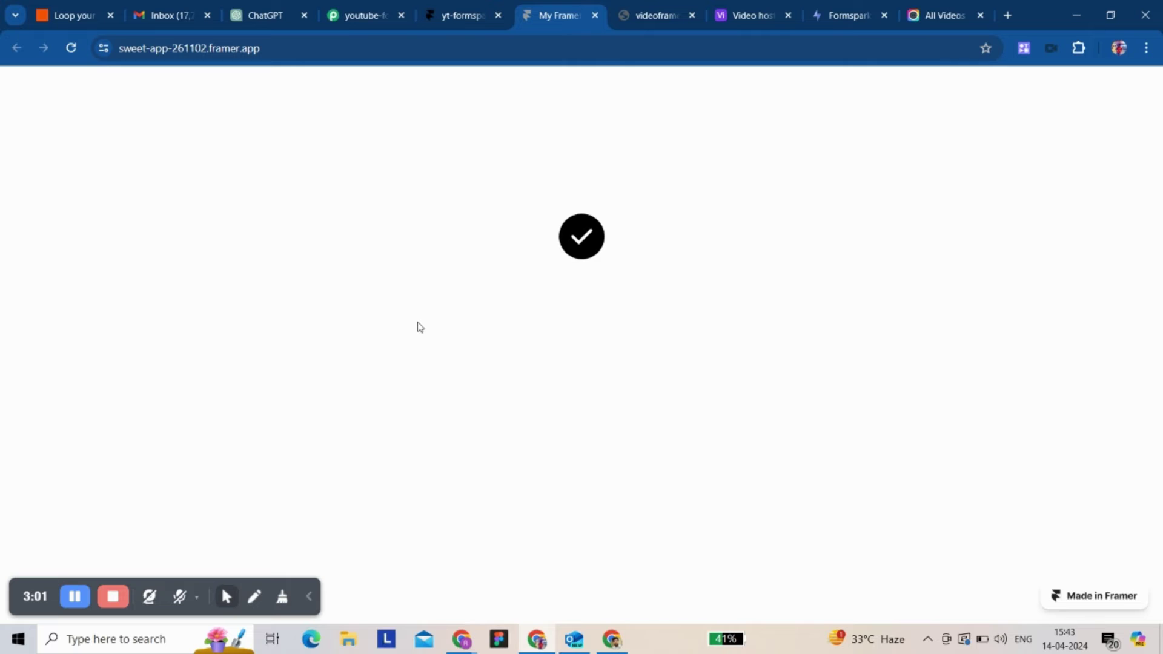
{"action": "key", "text": "ctrl+Tab"}
{"action": "key", "text": "ctrl+Tab"}
{"action": "key", "text": "ctrl+Tab"}
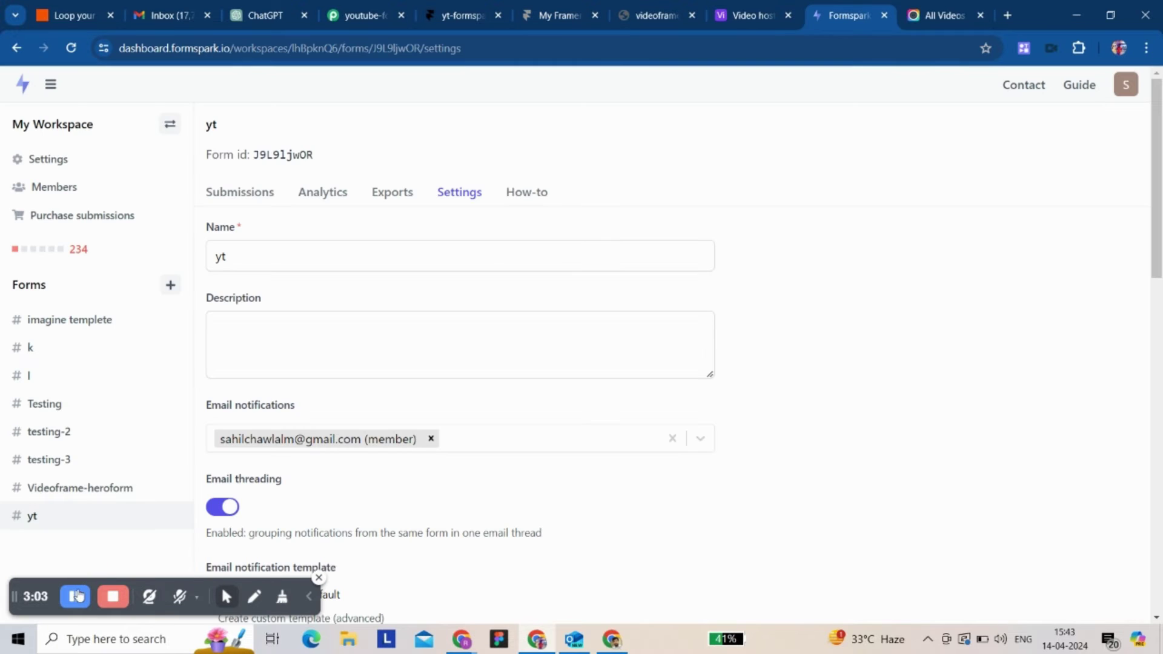
- Below the captured webhook response, expand the '2. Choose Your Next Application' action card
{"action": "left_click", "coordinate": [346, 21]}
{"action": "scroll", "coordinate": [343, 350], "scroll_direction": "down", "scroll_amount": 7}
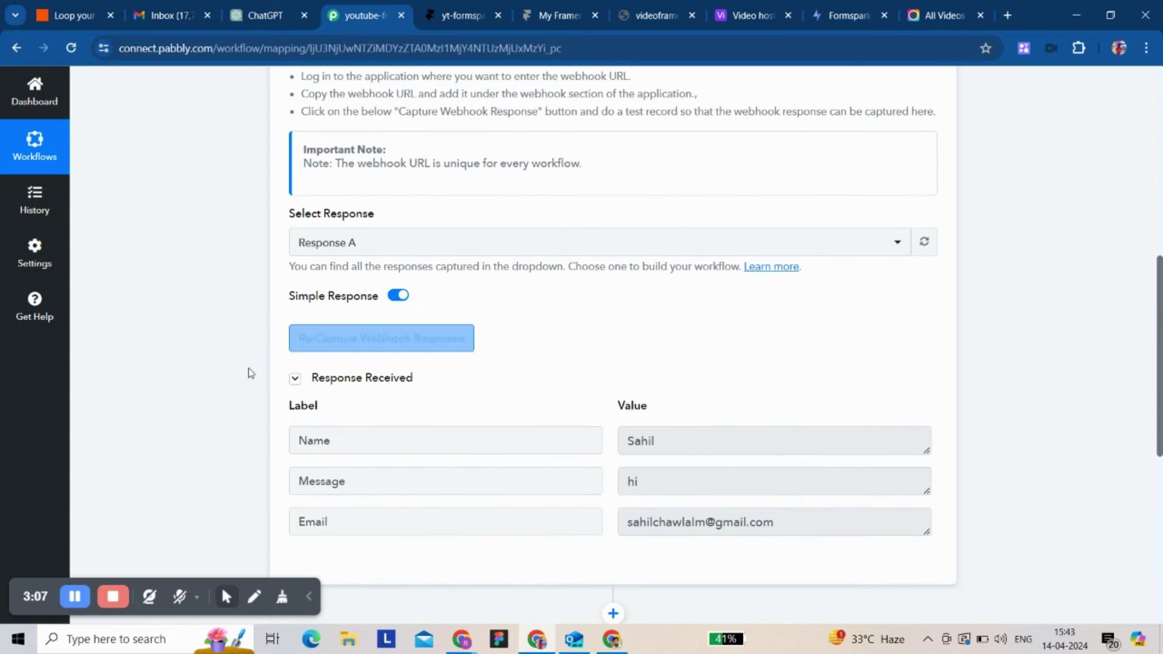
{"action": "left_click", "coordinate": [183, 600]}
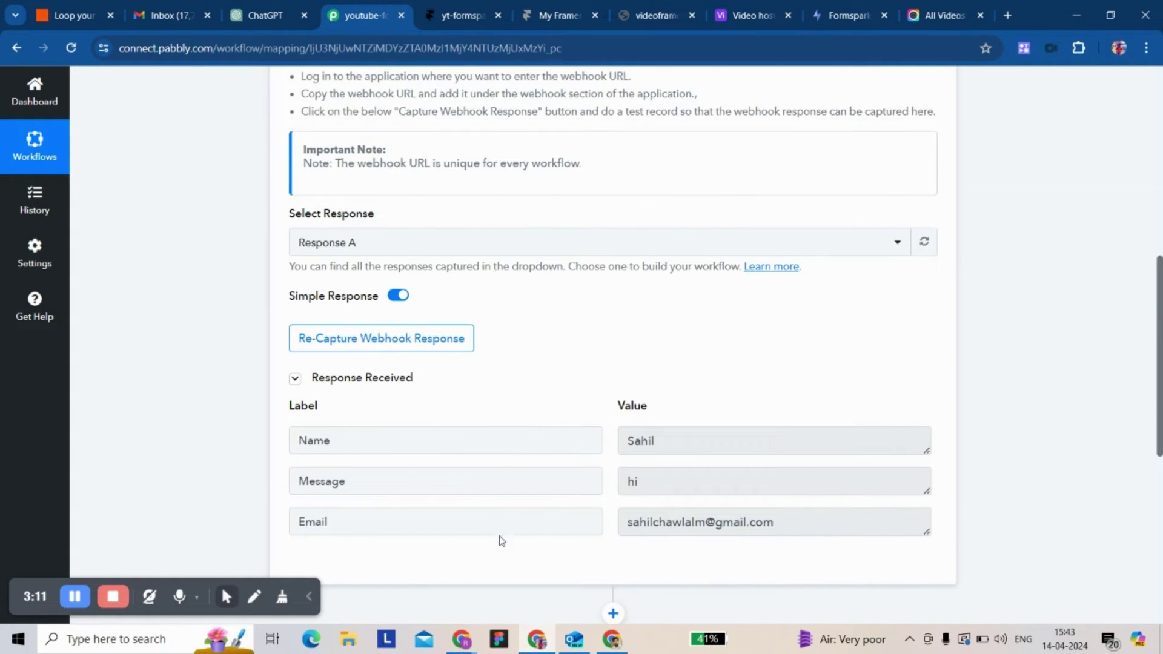
{"action": "scroll", "coordinate": [509, 466], "scroll_direction": "down", "scroll_amount": 3}
{"action": "scroll", "coordinate": [556, 447], "scroll_direction": "down", "scroll_amount": 3}
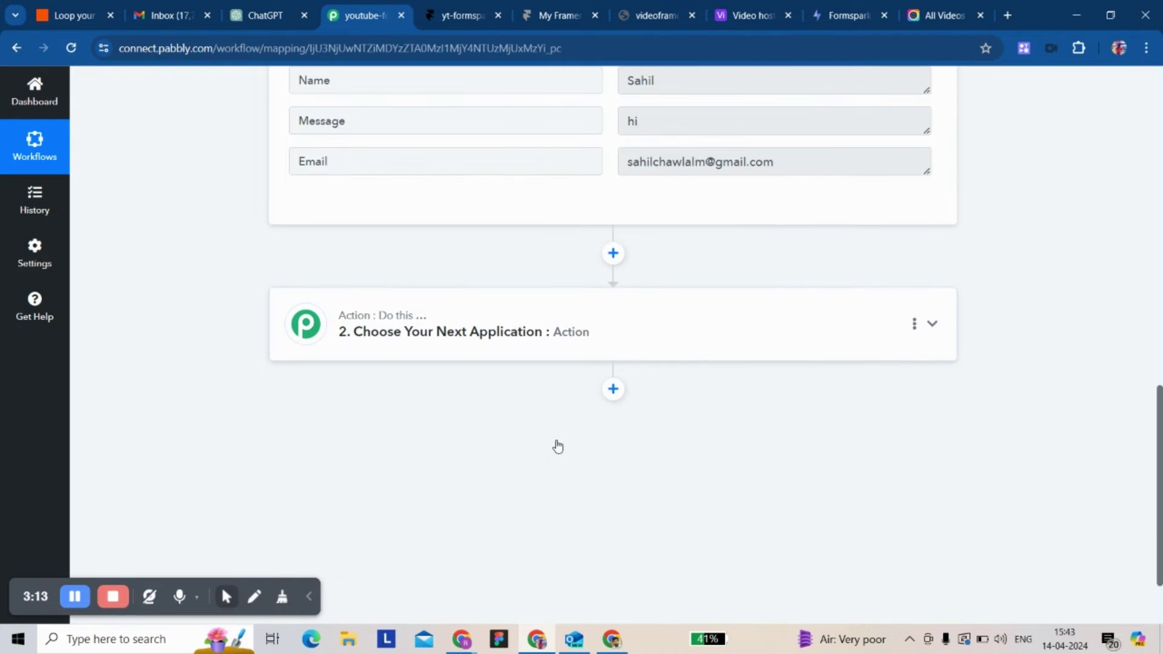
{"action": "left_click", "coordinate": [628, 336]}
- Choose Gmail as the action app with the Send Email action event
{"action": "scroll", "coordinate": [496, 321], "scroll_direction": "up", "scroll_amount": 2}
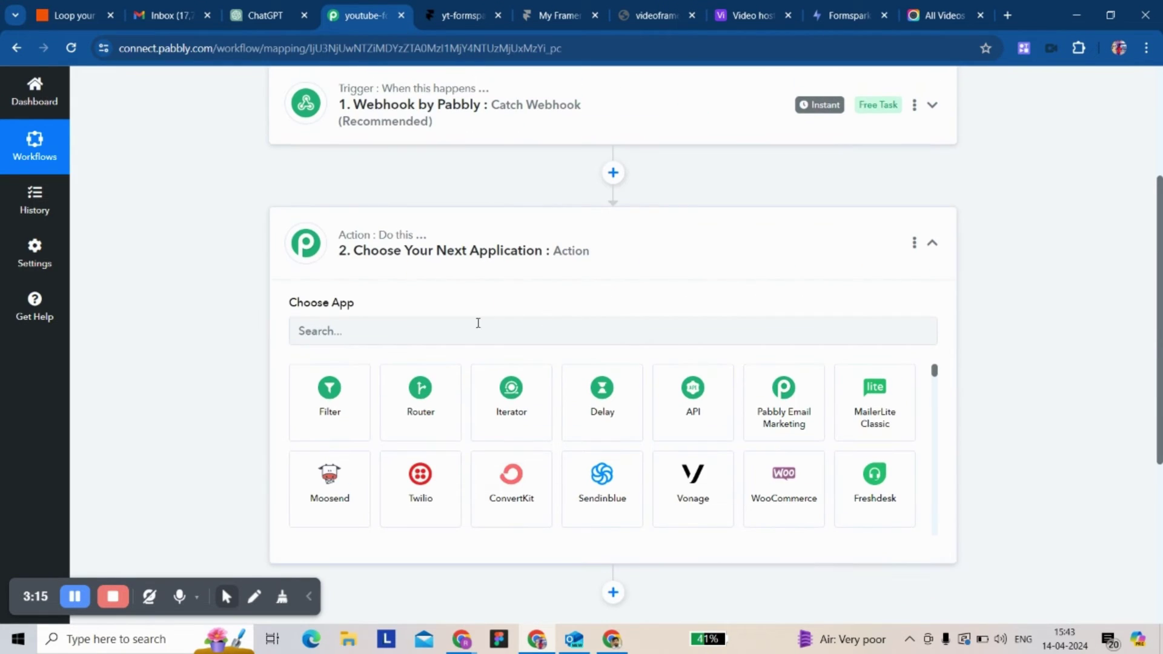
{"action": "left_click", "coordinate": [436, 323]}
{"action": "type", "text": "gmail"}
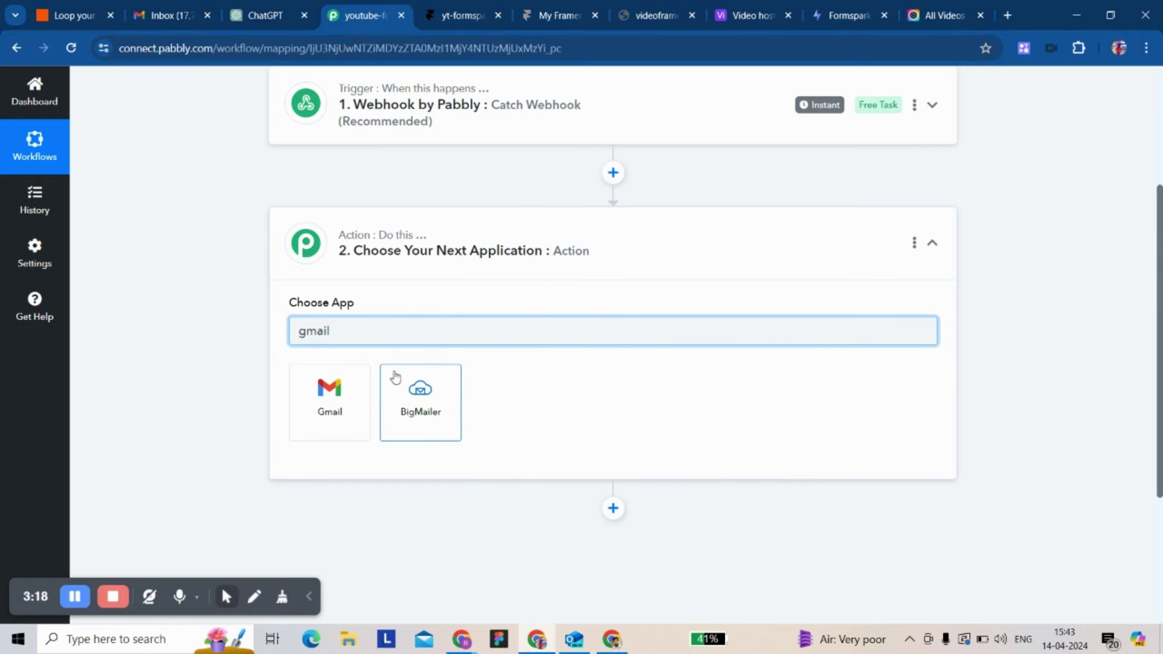
{"action": "left_click", "coordinate": [329, 393]}
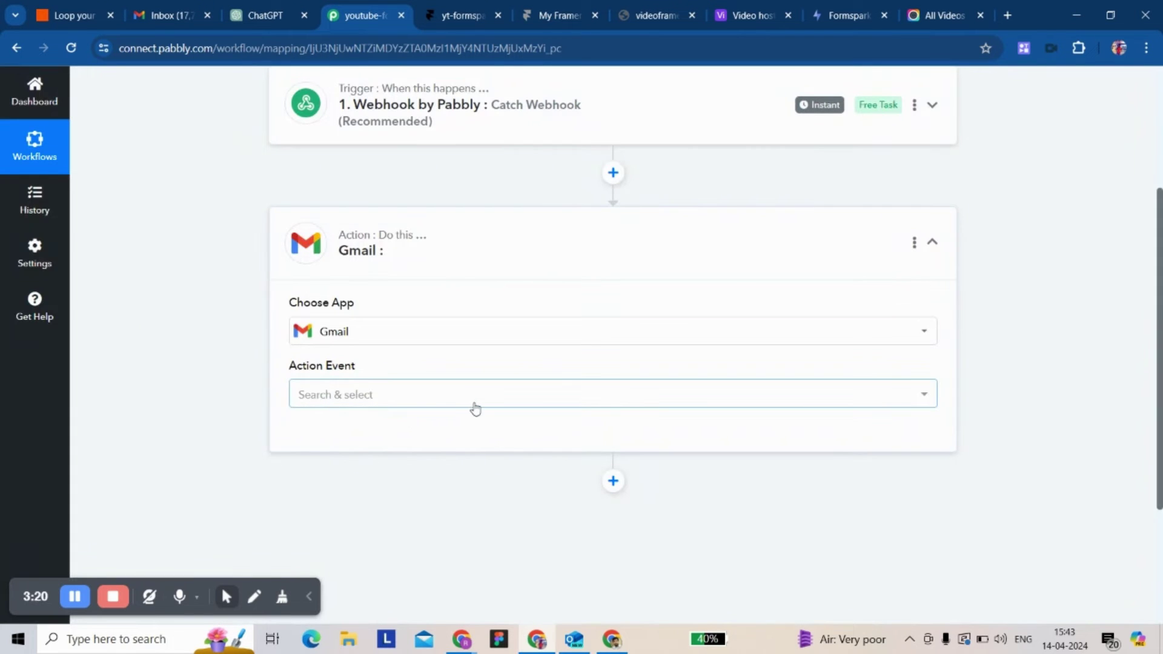
{"action": "left_click", "coordinate": [475, 409]}
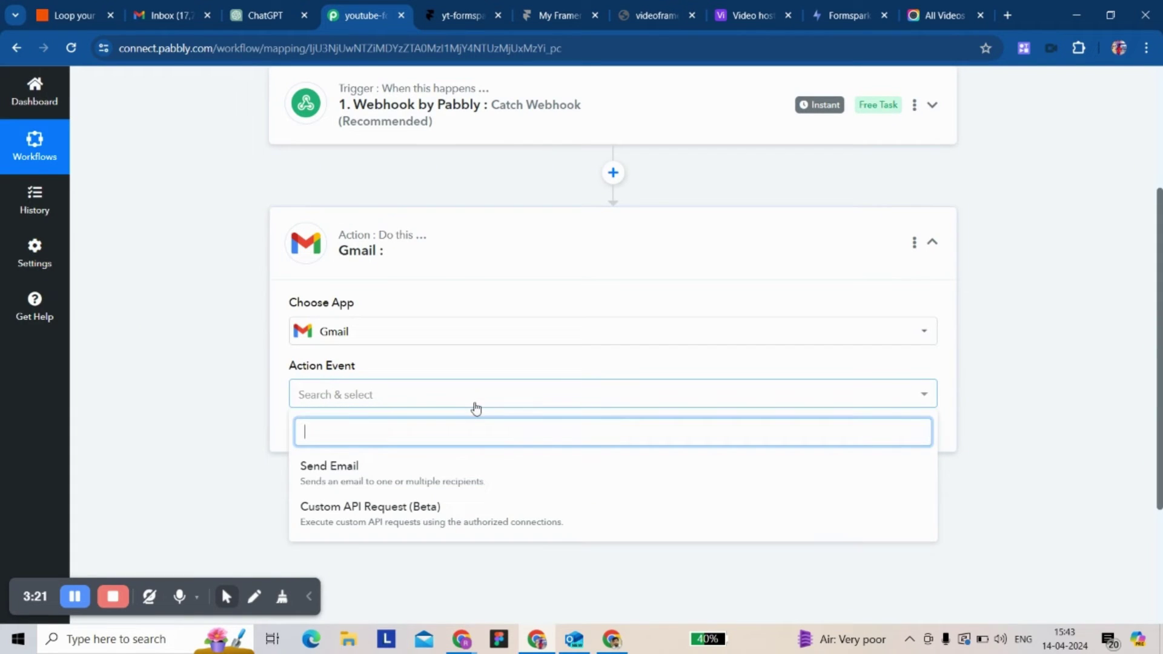
{"action": "left_click", "coordinate": [407, 472]}
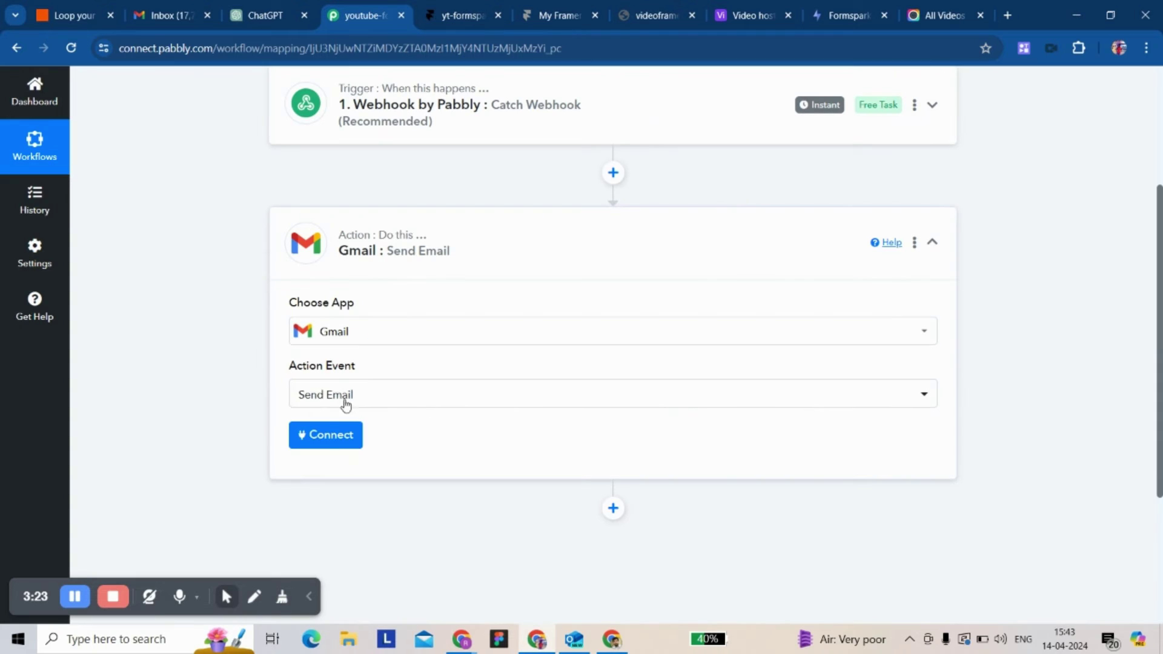
- Connect the action through the existing Gmail #1 connection and save it
{"action": "left_click", "coordinate": [314, 435]}
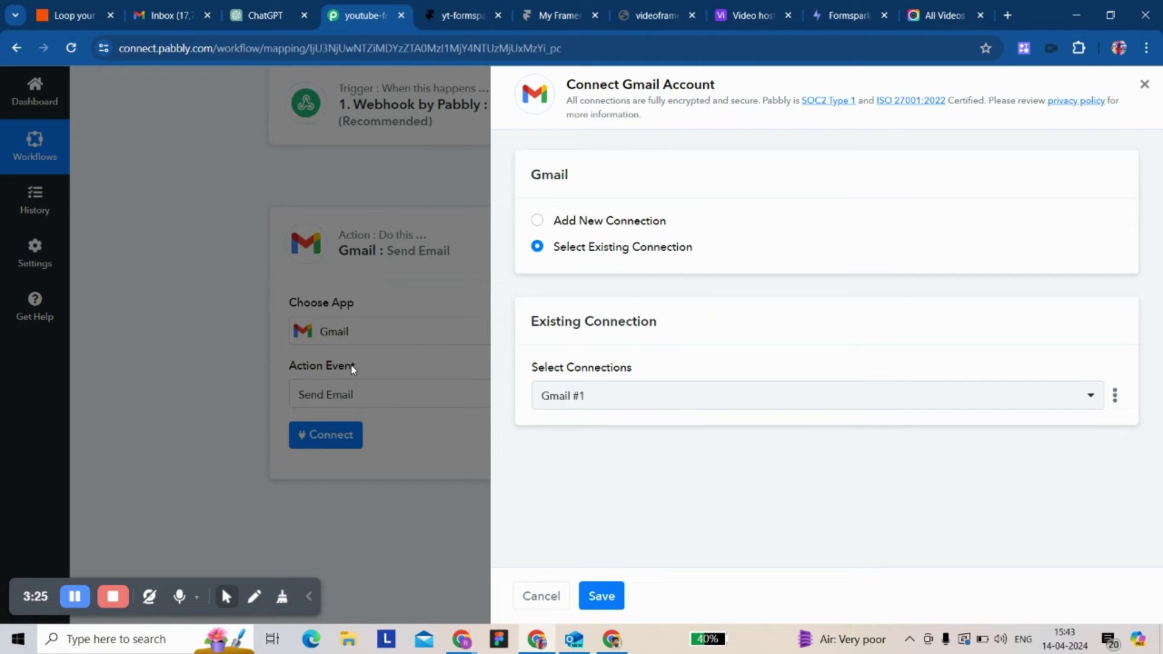
{"action": "left_click", "coordinate": [601, 596]}
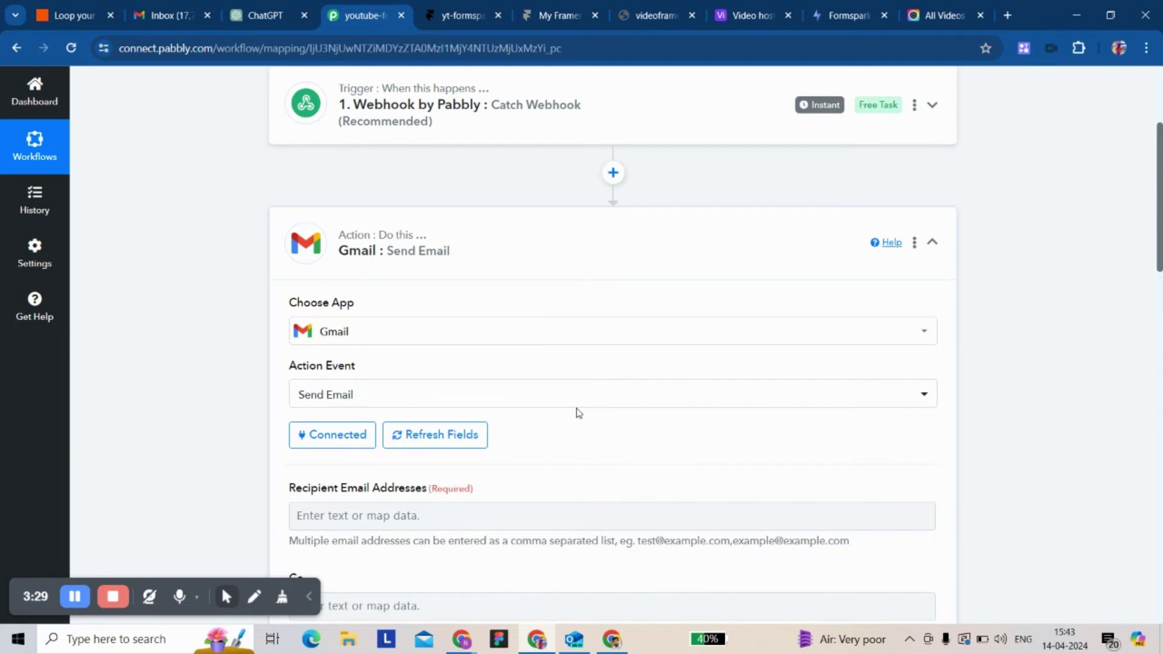
{"action": "scroll", "coordinate": [579, 413], "scroll_direction": "down", "scroll_amount": 5}
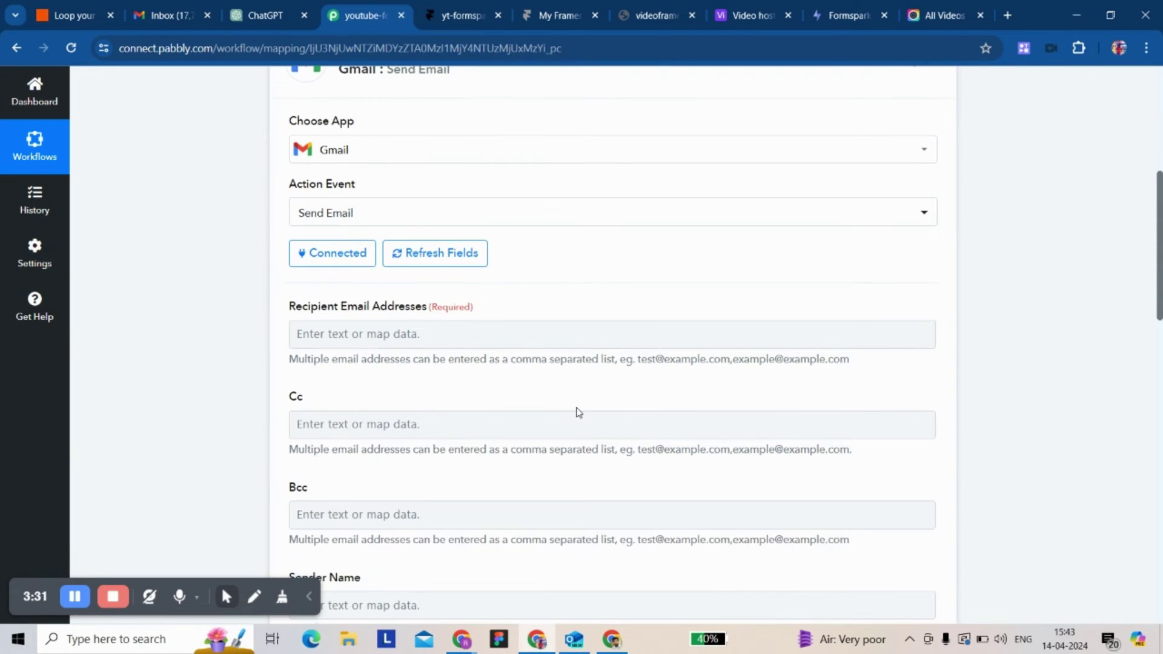
{"action": "scroll", "coordinate": [580, 413], "scroll_direction": "down", "scroll_amount": 6}
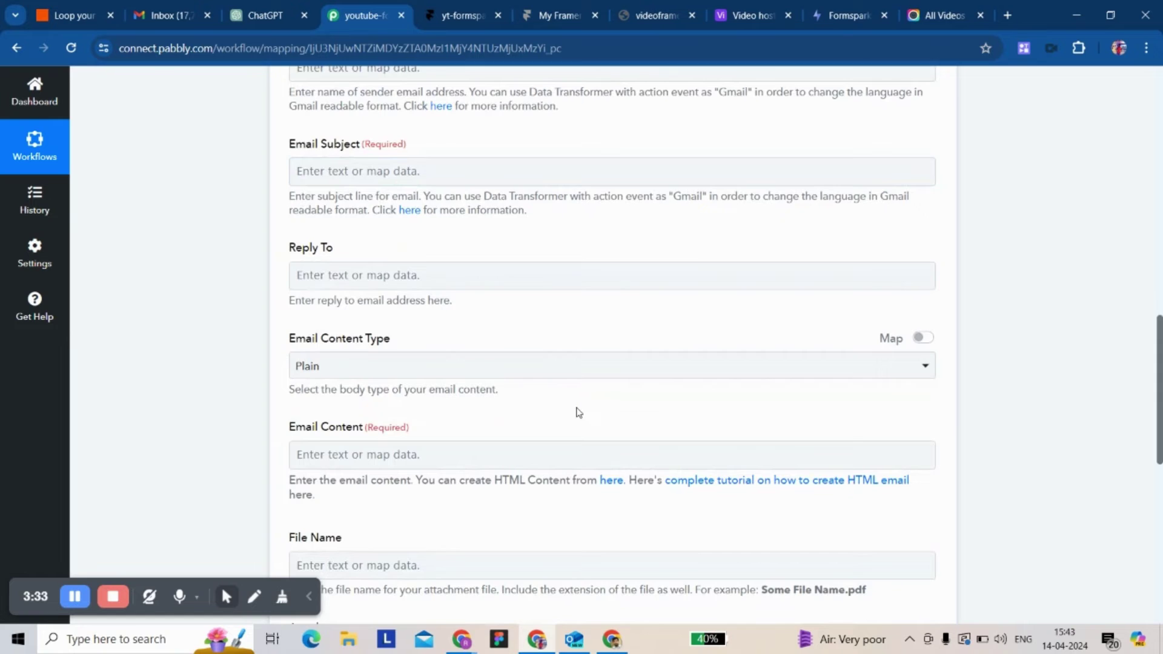
{"action": "scroll", "coordinate": [559, 388], "scroll_direction": "down", "scroll_amount": 6}
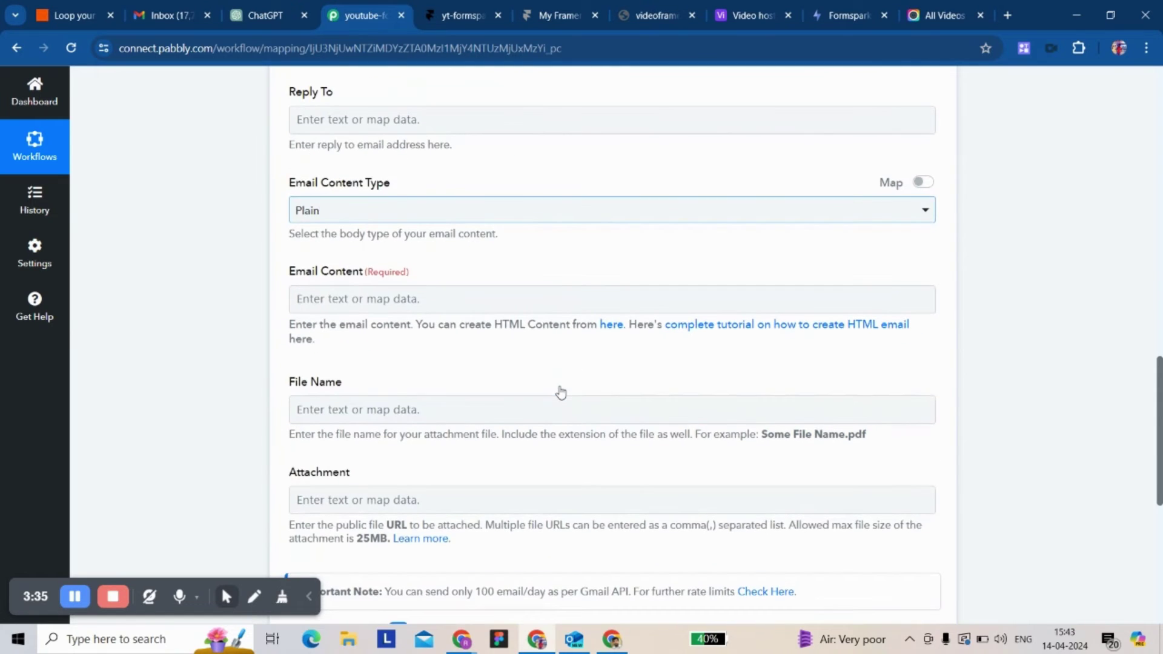
{"action": "scroll", "coordinate": [398, 371], "scroll_direction": "down", "scroll_amount": 1}
{"action": "scroll", "coordinate": [422, 338], "scroll_direction": "up", "scroll_amount": 3}
- Map Recipient Email Addresses to the webhook's 1. Email field
{"action": "scroll", "coordinate": [420, 335], "scroll_direction": "up", "scroll_amount": 7}
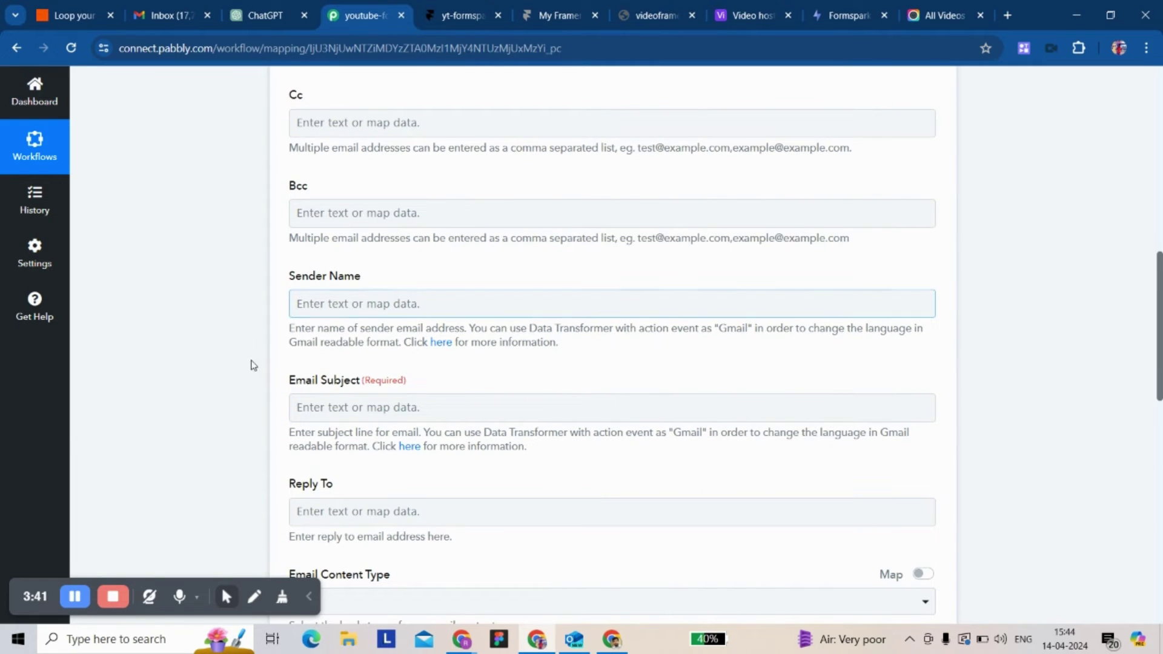
{"action": "scroll", "coordinate": [254, 366], "scroll_direction": "up", "scroll_amount": 4}
{"action": "left_click", "coordinate": [413, 255]}
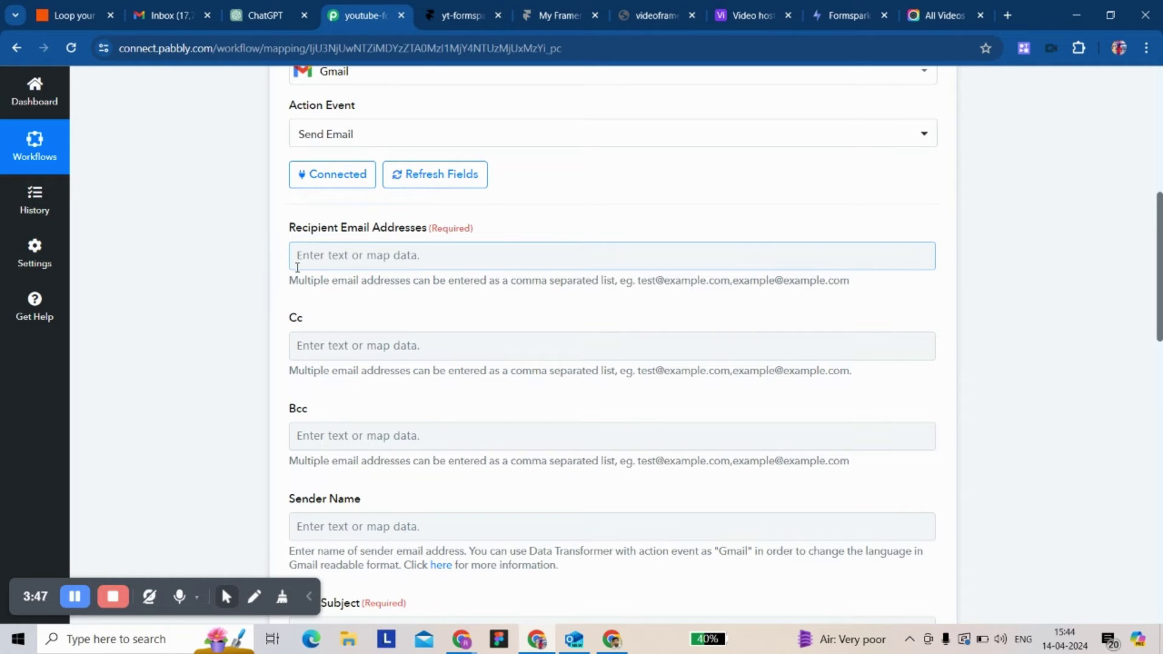
{"action": "scroll", "coordinate": [291, 333], "scroll_direction": "up", "scroll_amount": 5}
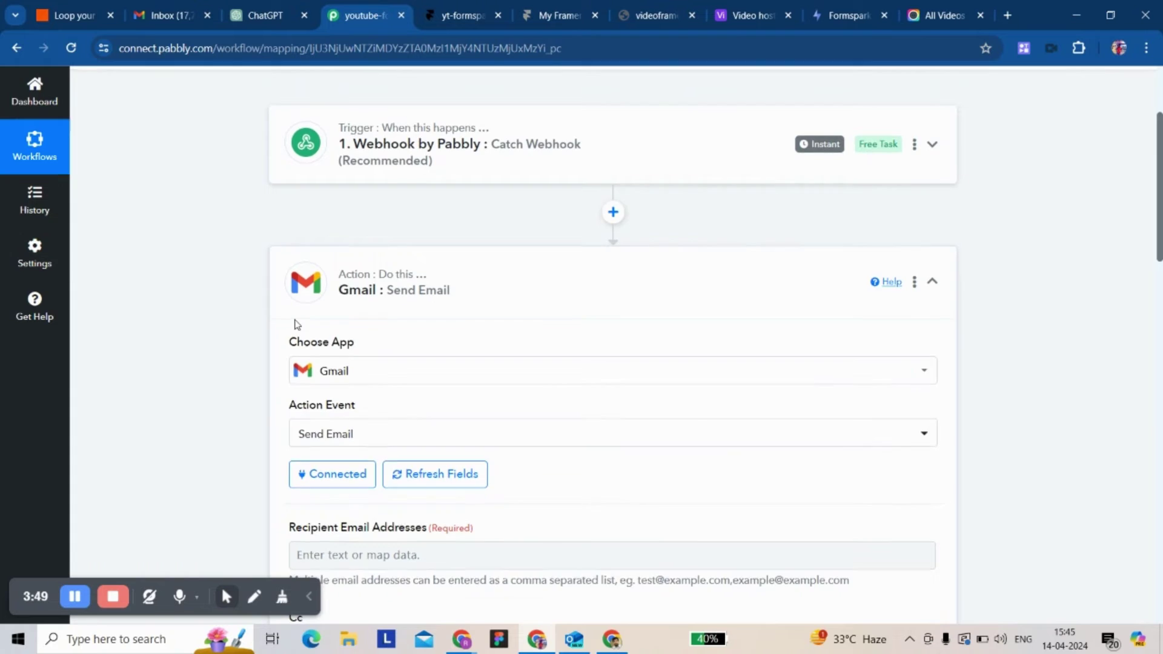
{"action": "scroll", "coordinate": [273, 303], "scroll_direction": "up", "scroll_amount": 3}
{"action": "scroll", "coordinate": [364, 328], "scroll_direction": "down", "scroll_amount": 9}
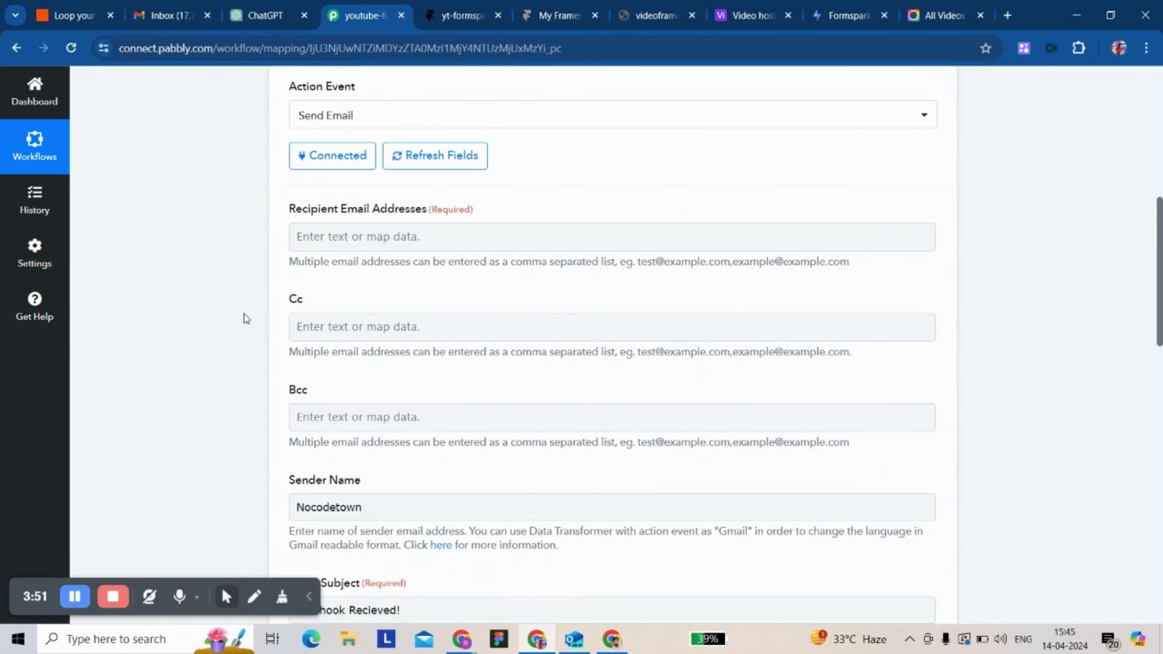
{"action": "left_click", "coordinate": [339, 238]}
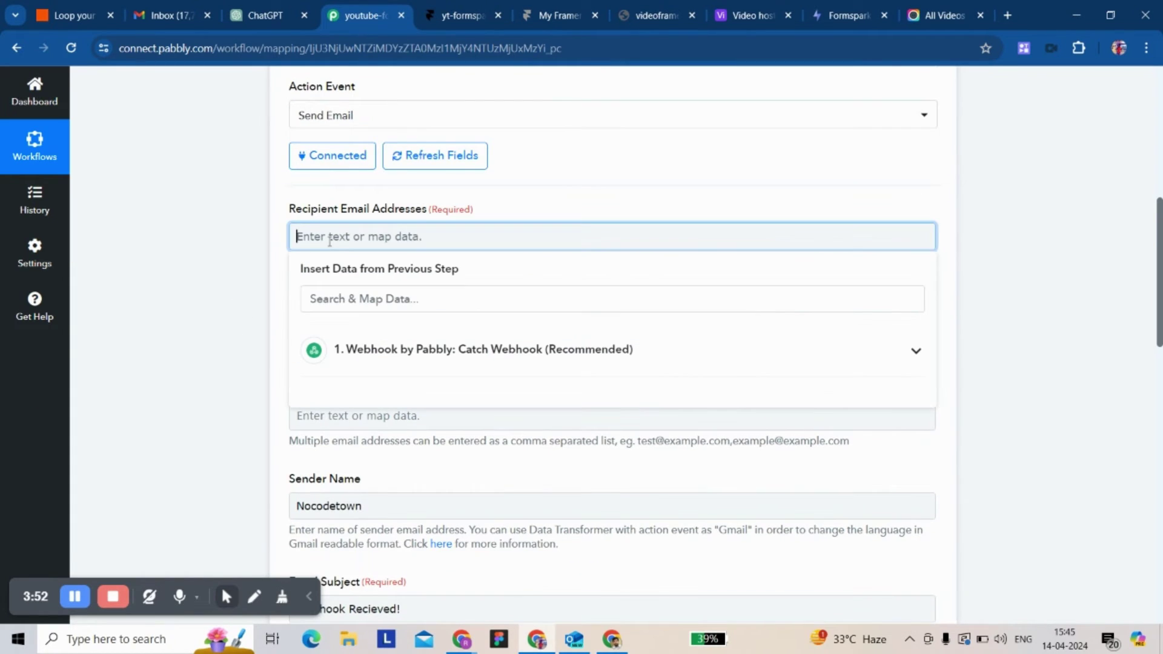
{"action": "left_click", "coordinate": [426, 363]}
{"action": "left_click", "coordinate": [392, 453]}
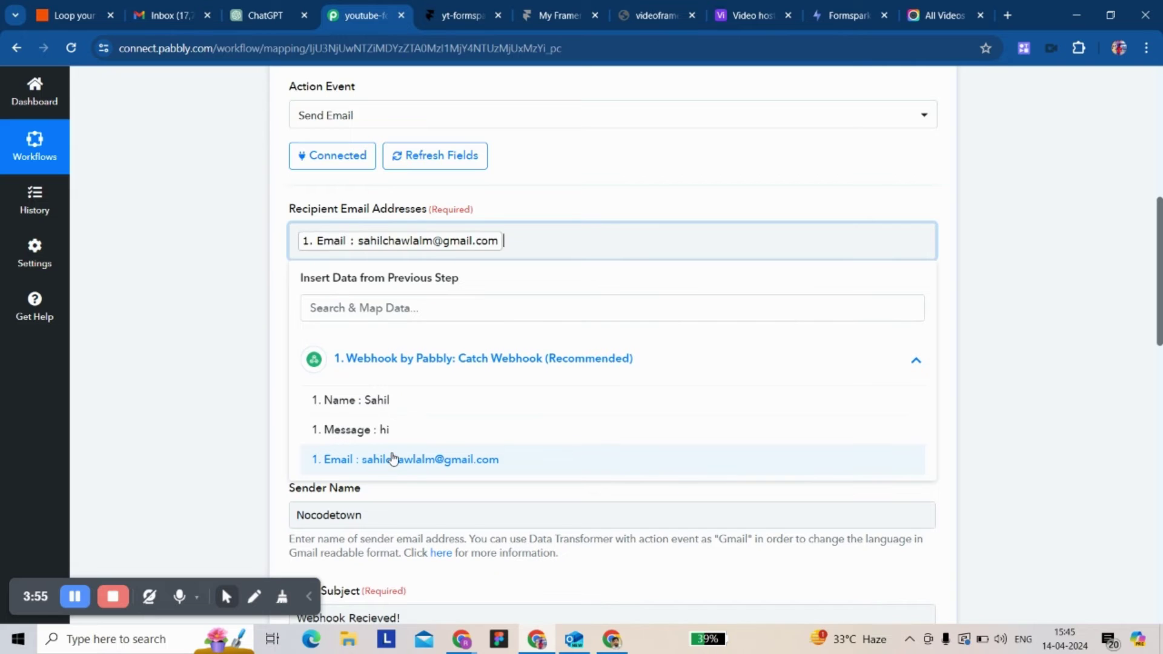
{"action": "left_click", "coordinate": [244, 290]}
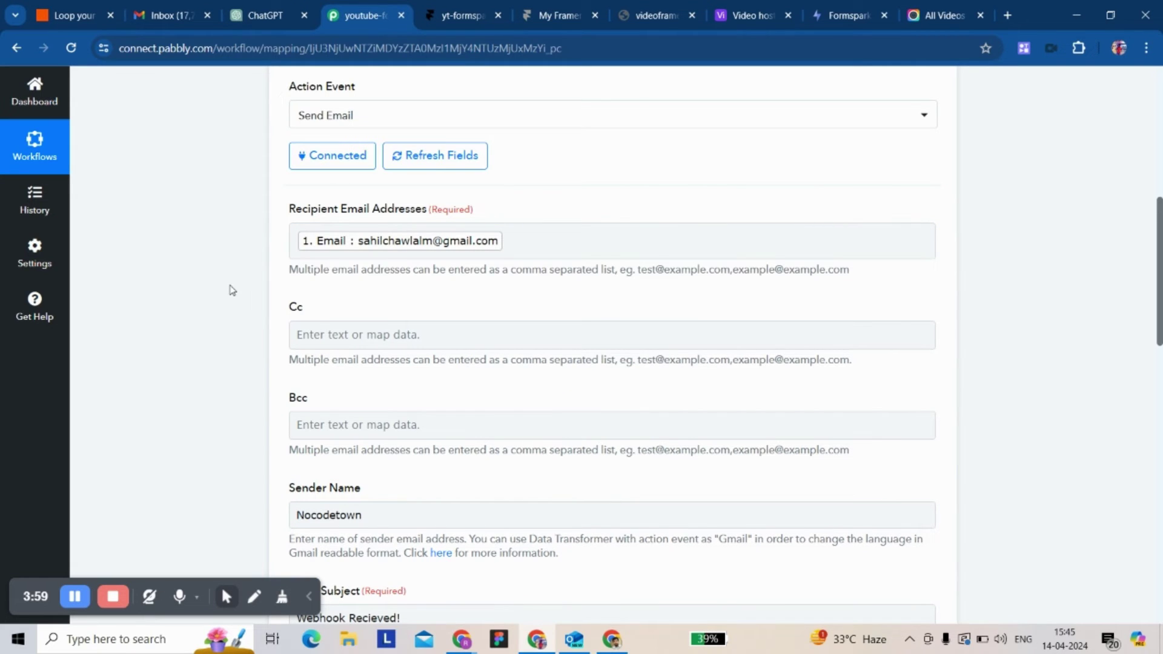
- Review the email's sender name, subject 'Webhook Recieved!' and thank-you content
{"action": "scroll", "coordinate": [234, 290], "scroll_direction": "down", "scroll_amount": 4}
{"action": "scroll", "coordinate": [271, 376], "scroll_direction": "down", "scroll_amount": 1}
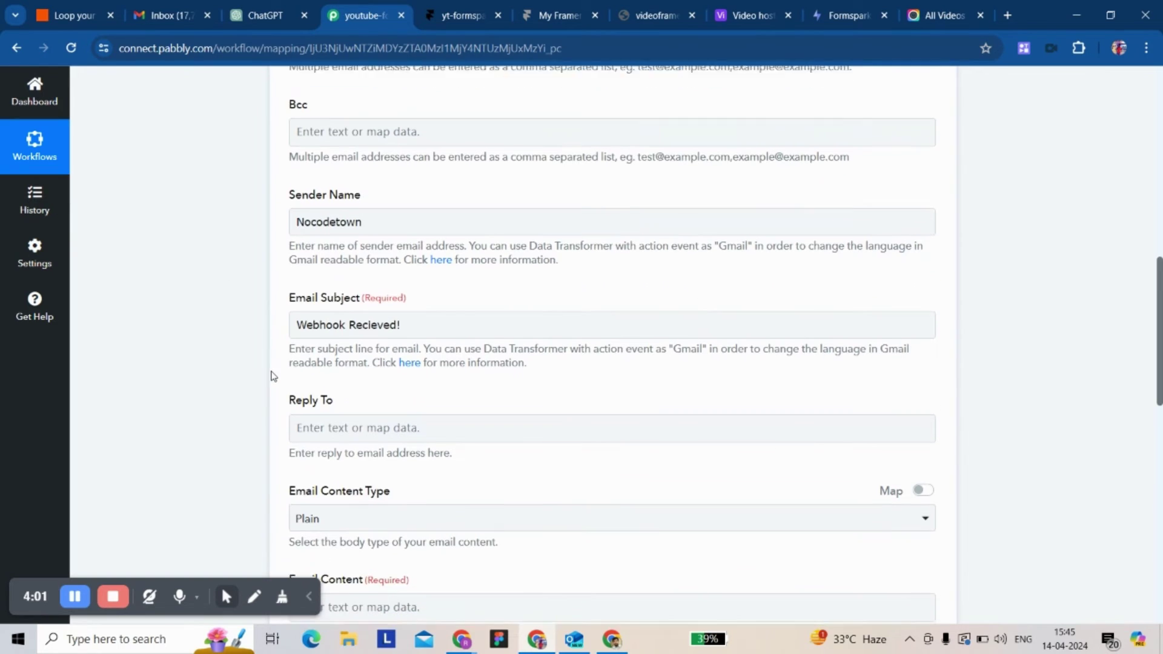
{"action": "scroll", "coordinate": [246, 342], "scroll_direction": "down", "scroll_amount": 1}
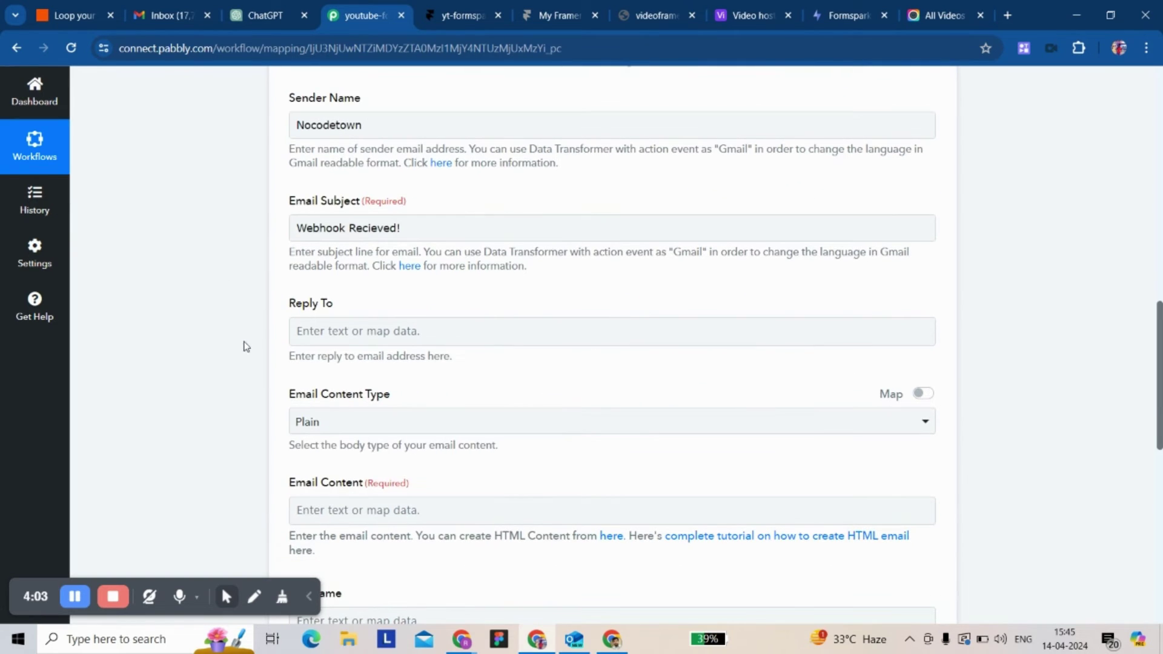
{"action": "scroll", "coordinate": [267, 371], "scroll_direction": "down", "scroll_amount": 1}
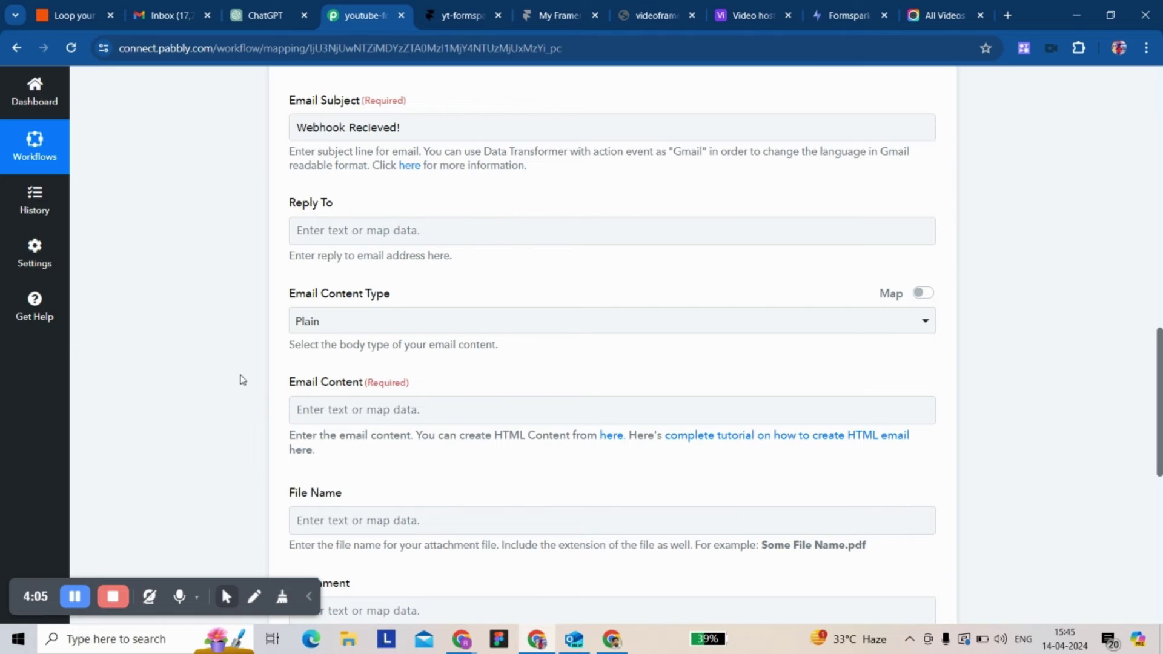
{"action": "scroll", "coordinate": [240, 380], "scroll_direction": "down", "scroll_amount": 1}
{"action": "scroll", "coordinate": [278, 509], "scroll_direction": "down", "scroll_amount": 1}
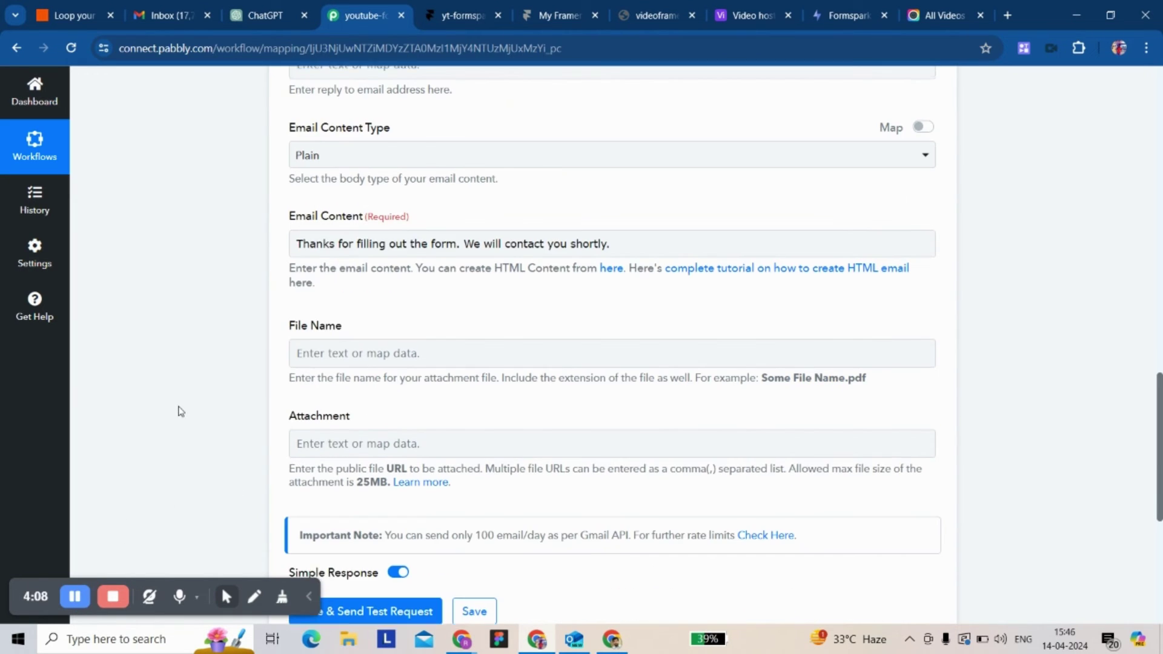
{"action": "scroll", "coordinate": [180, 412], "scroll_direction": "up", "scroll_amount": 8}
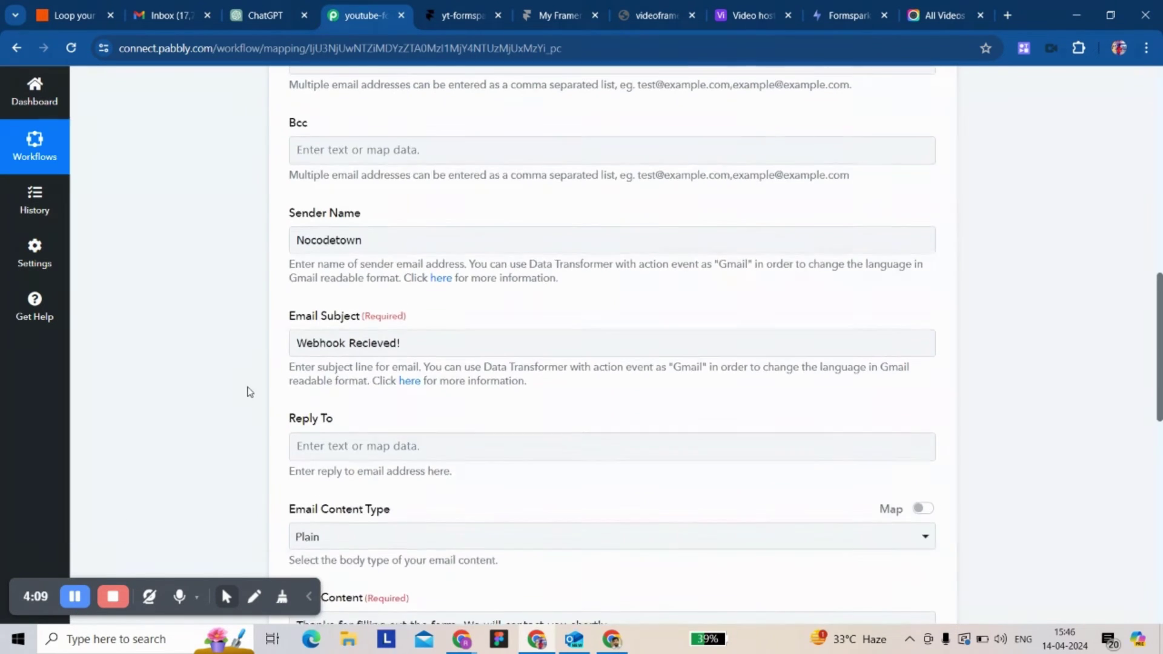
{"action": "scroll", "coordinate": [237, 215], "scroll_direction": "up", "scroll_amount": 2}
{"action": "scroll", "coordinate": [237, 215], "scroll_direction": "down", "scroll_amount": 12}
{"action": "scroll", "coordinate": [237, 215], "scroll_direction": "up", "scroll_amount": 13}
{"action": "scroll", "coordinate": [237, 215], "scroll_direction": "up", "scroll_amount": 3}
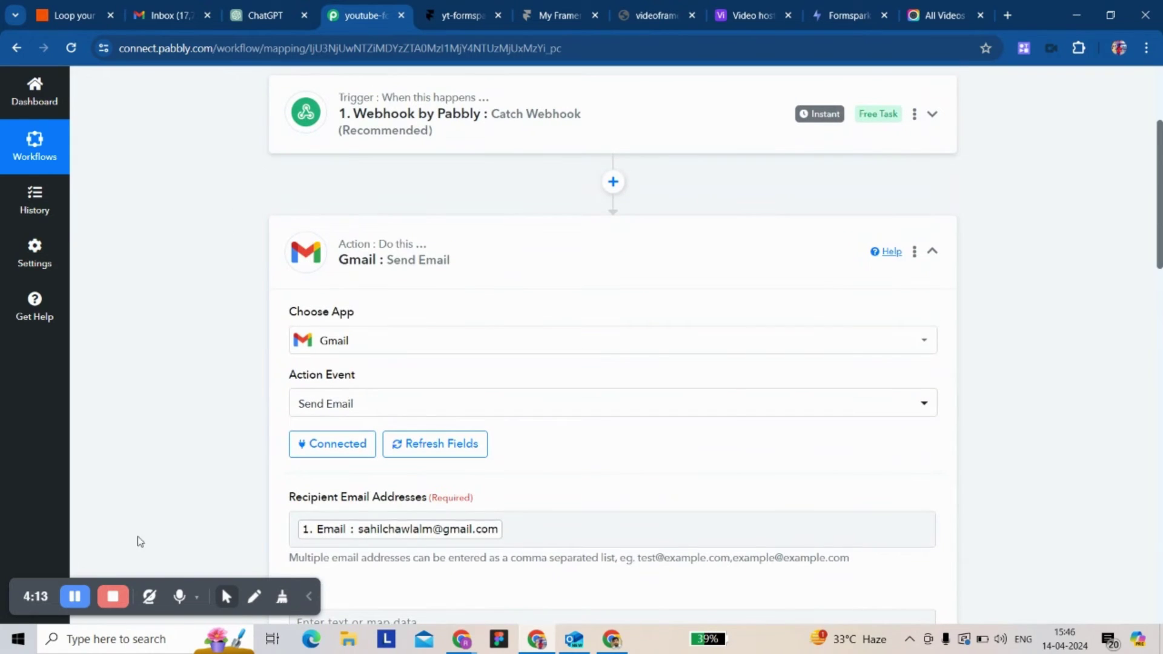
{"action": "scroll", "coordinate": [282, 400], "scroll_direction": "down", "scroll_amount": 2}
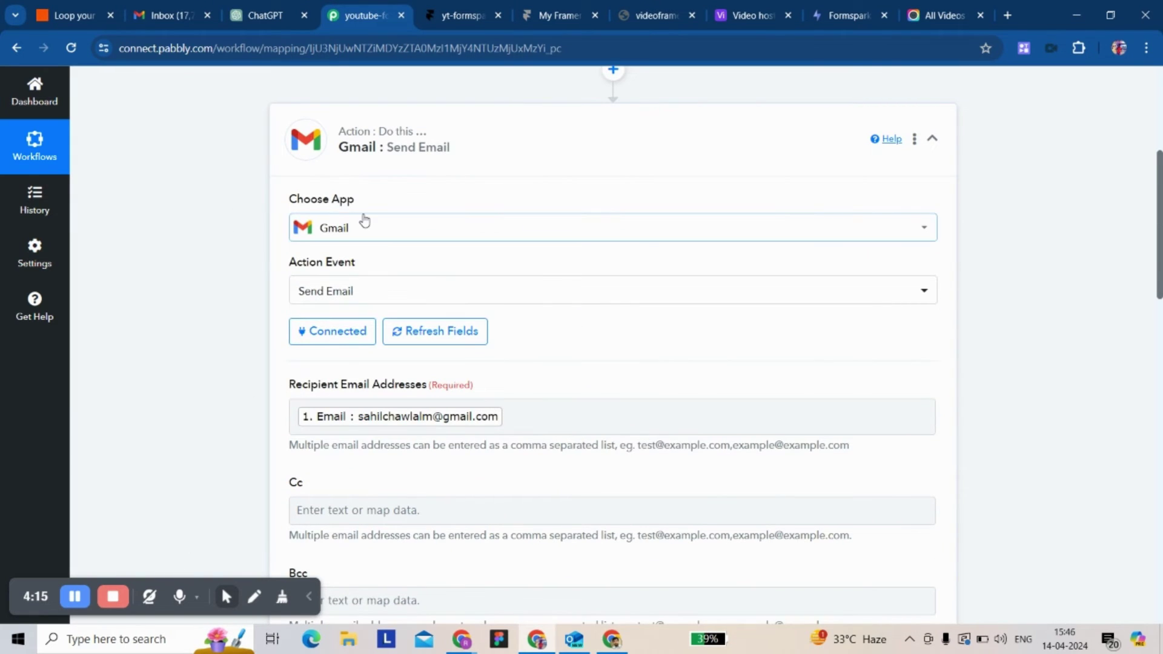
{"action": "scroll", "coordinate": [364, 220], "scroll_direction": "up", "scroll_amount": 2}
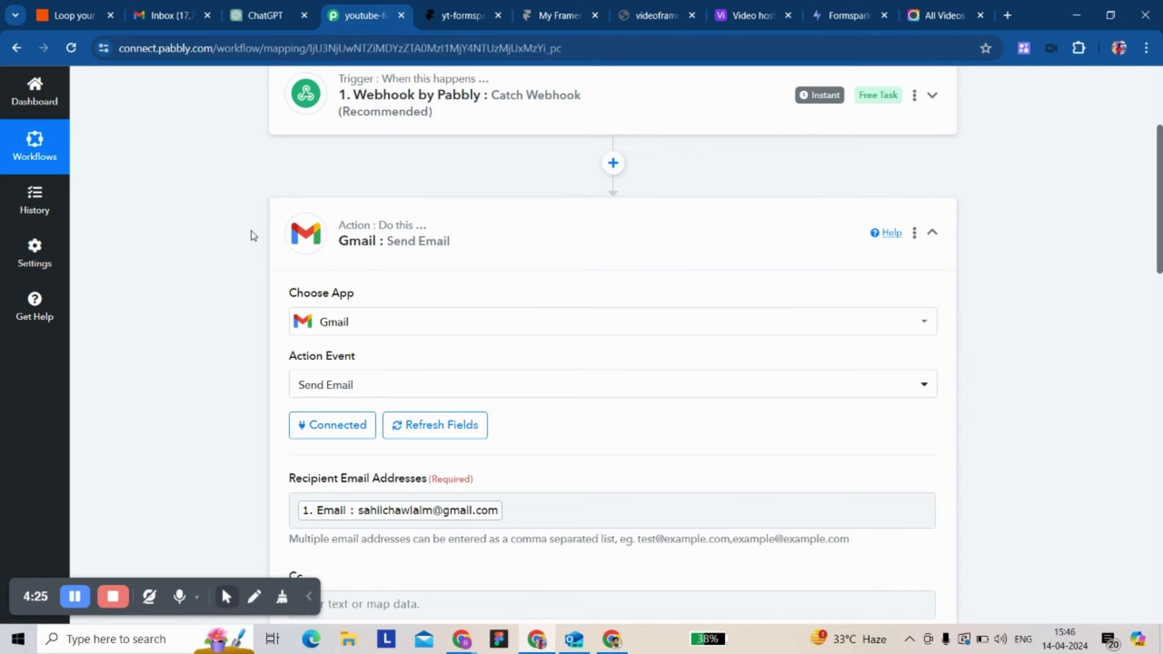
{"action": "scroll", "coordinate": [278, 320], "scroll_direction": "down", "scroll_amount": 2}
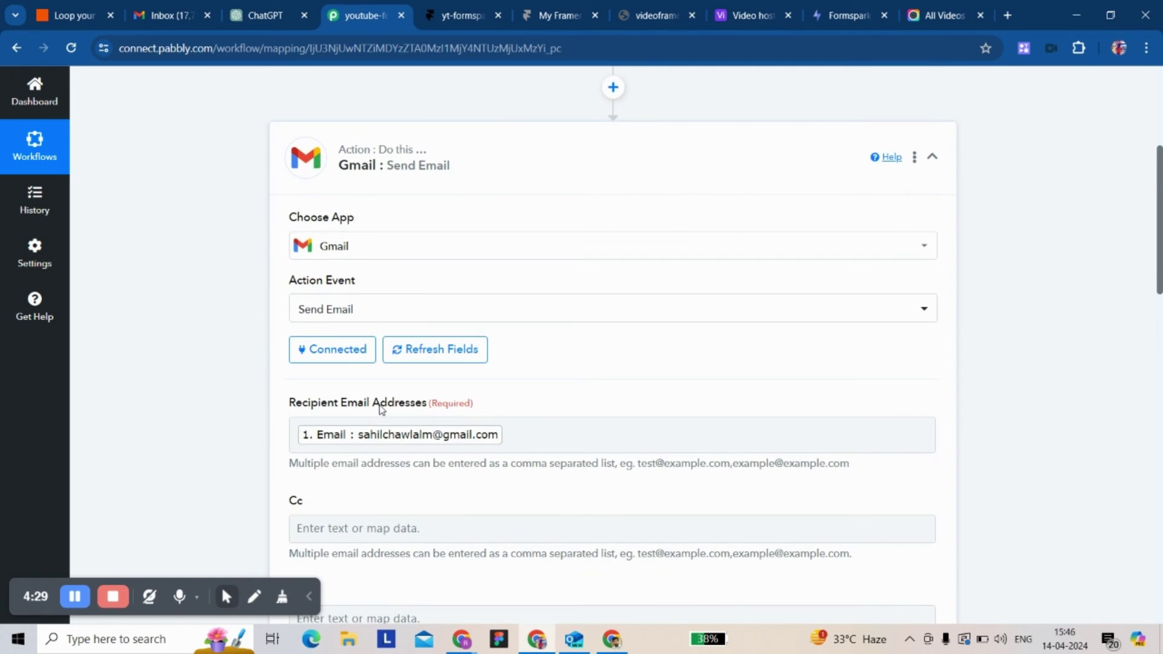
{"action": "scroll", "coordinate": [380, 410], "scroll_direction": "down", "scroll_amount": 4}
{"action": "scroll", "coordinate": [315, 382], "scroll_direction": "up", "scroll_amount": 2}
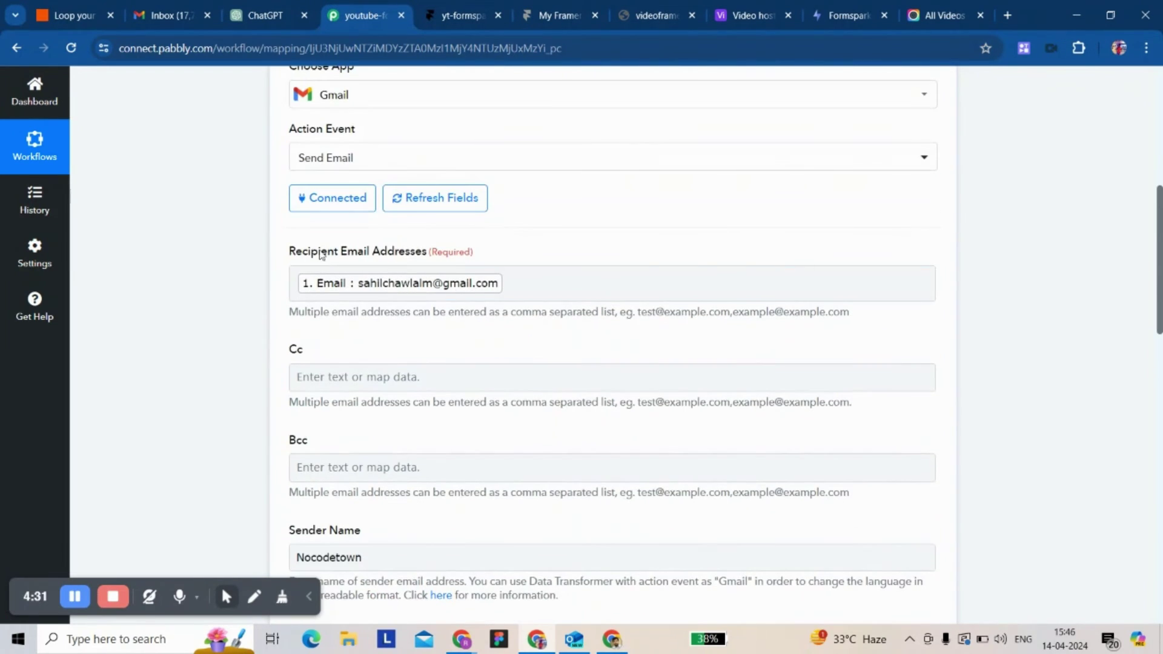
{"action": "scroll", "coordinate": [279, 307], "scroll_direction": "down", "scroll_amount": 3}
{"action": "scroll", "coordinate": [247, 334], "scroll_direction": "down", "scroll_amount": 3}
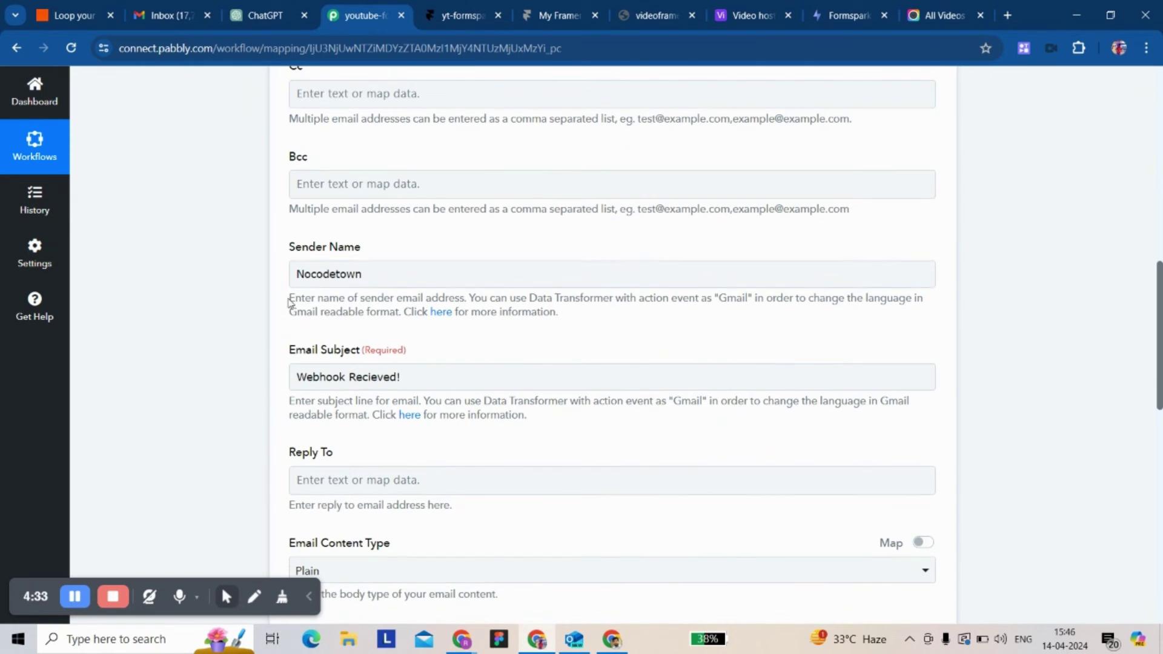
{"action": "left_click", "coordinate": [313, 412]}
{"action": "scroll", "coordinate": [313, 417], "scroll_direction": "down", "scroll_amount": 2}
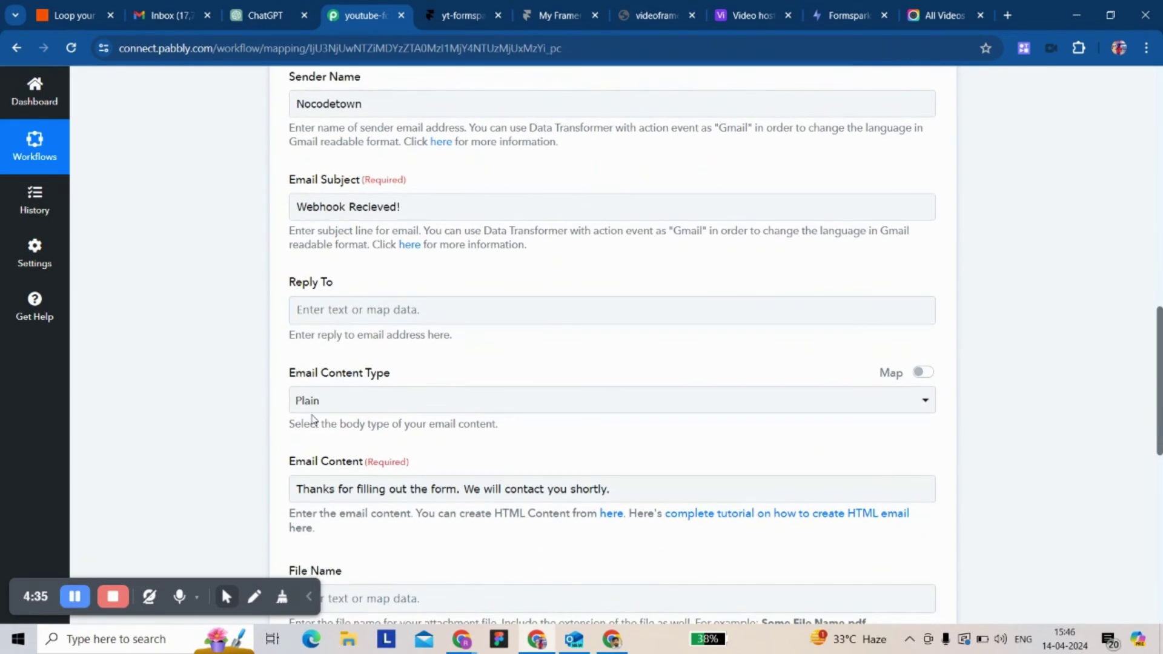
{"action": "scroll", "coordinate": [312, 420], "scroll_direction": "down", "scroll_amount": 5}
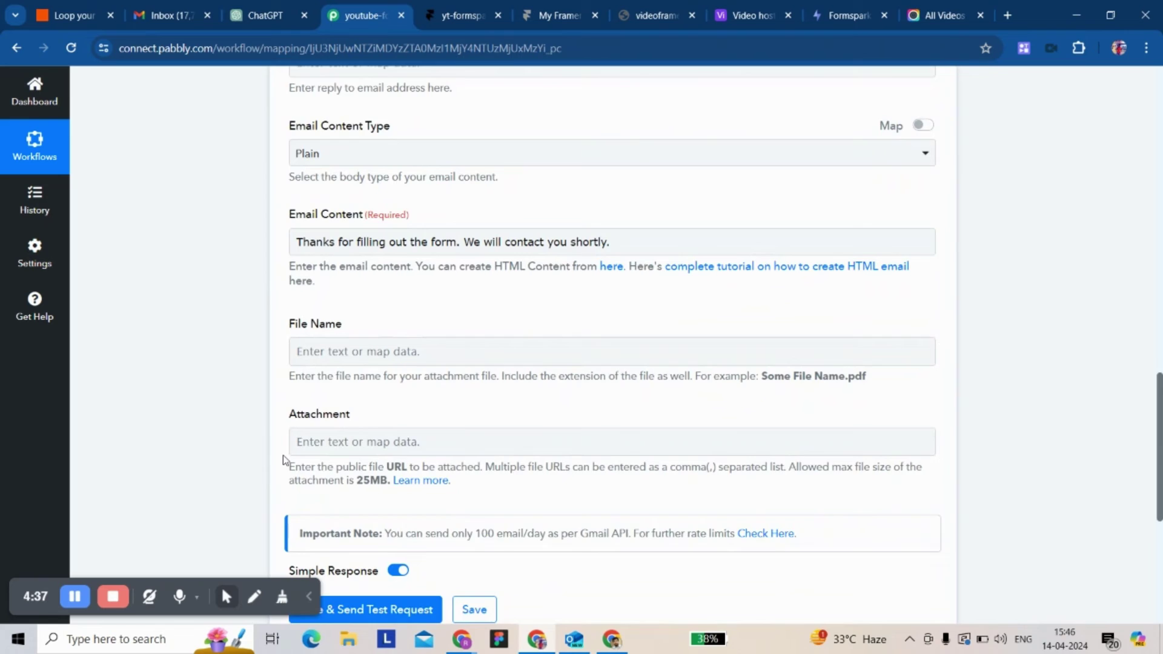
- Send a test request for the Gmail action and save it, returning status 'sent'
{"action": "left_click", "coordinate": [314, 513]}
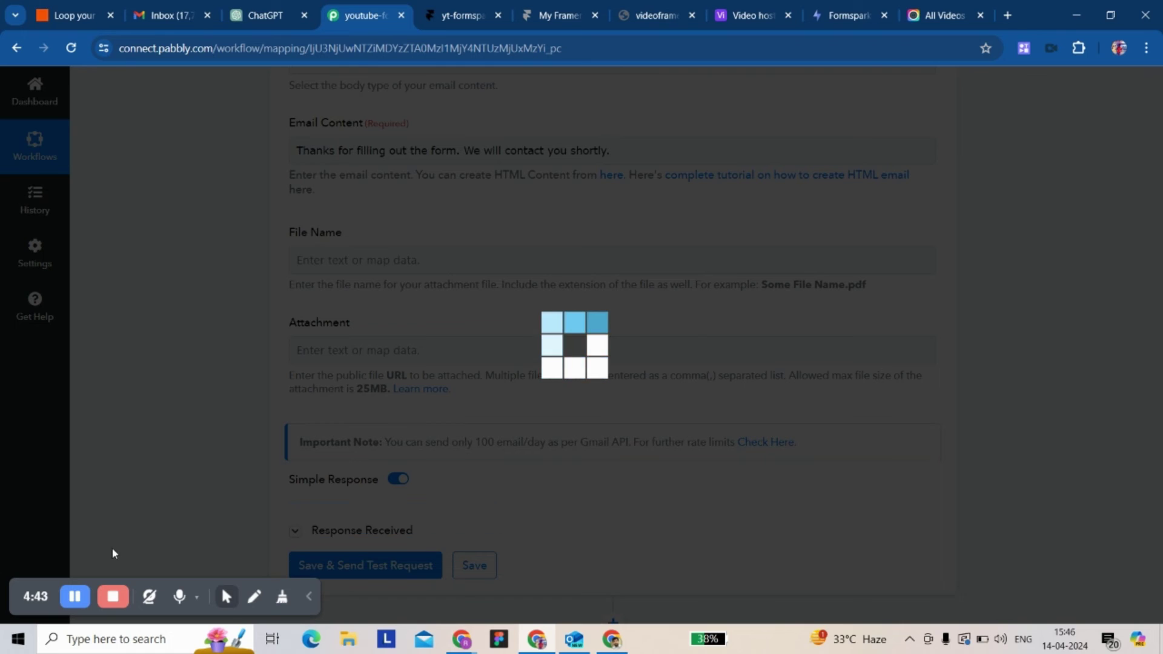
{"action": "scroll", "coordinate": [241, 485], "scroll_direction": "down", "scroll_amount": 3}
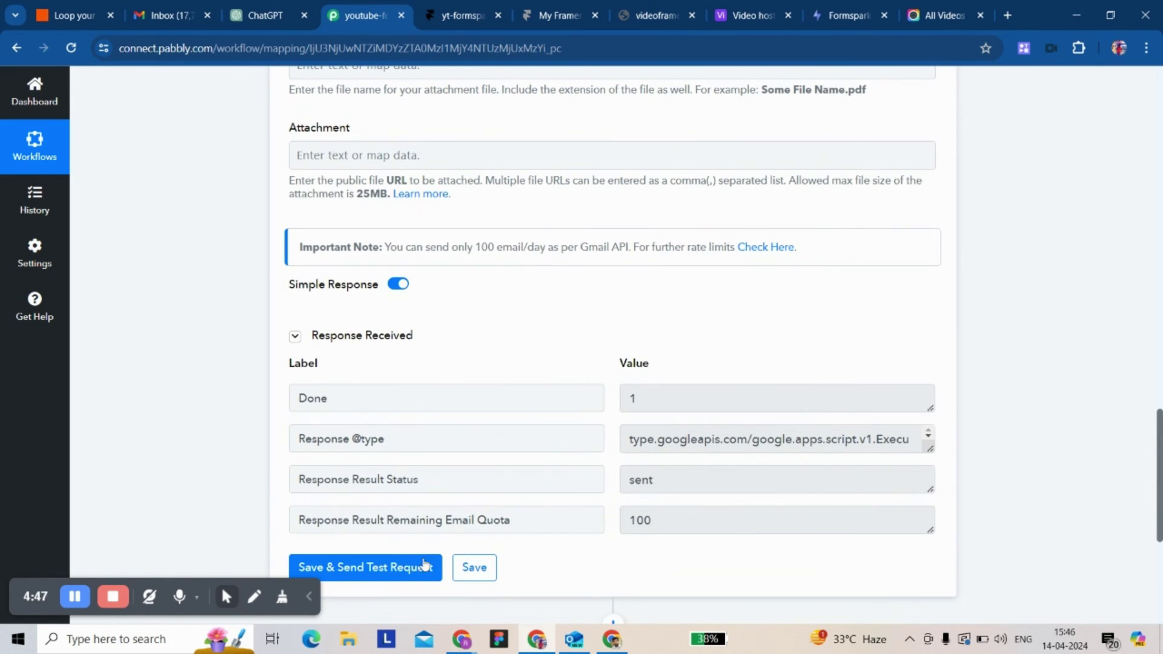
{"action": "left_click", "coordinate": [470, 570]}
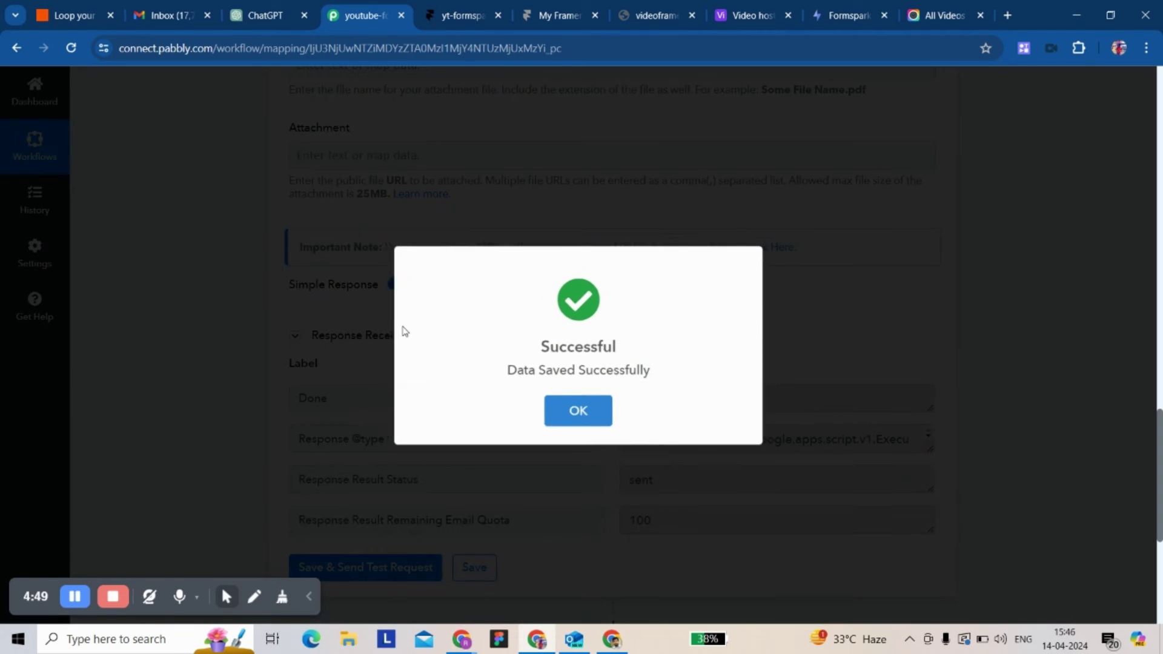
{"action": "left_click", "coordinate": [573, 413]}
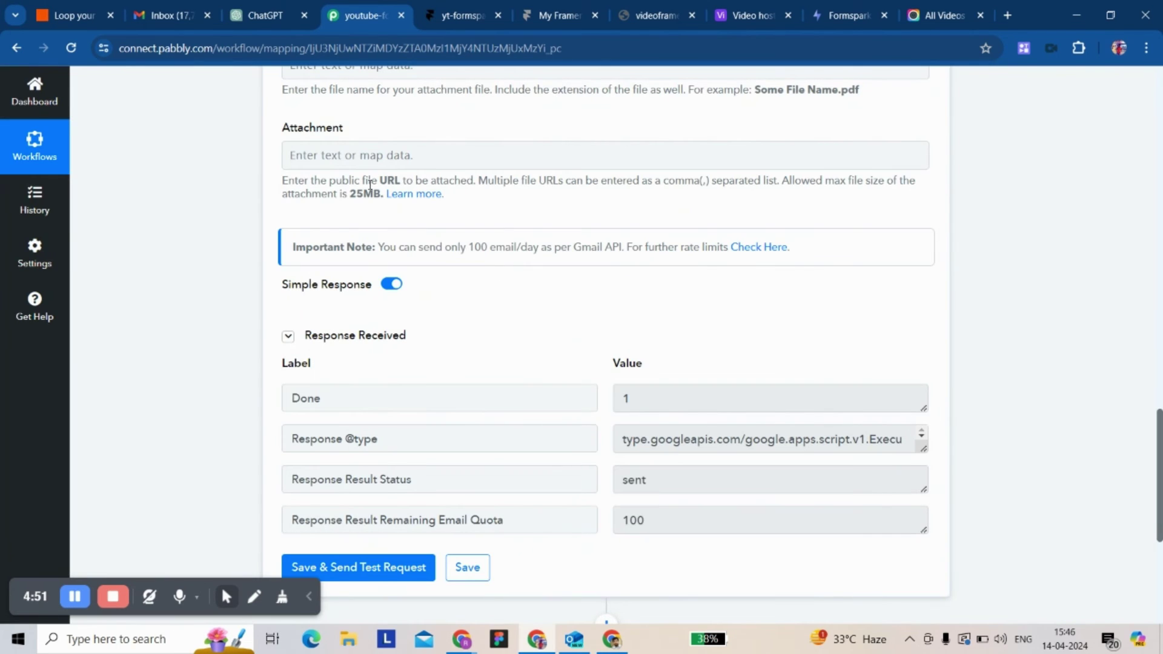
{"action": "left_click", "coordinate": [168, 17]}
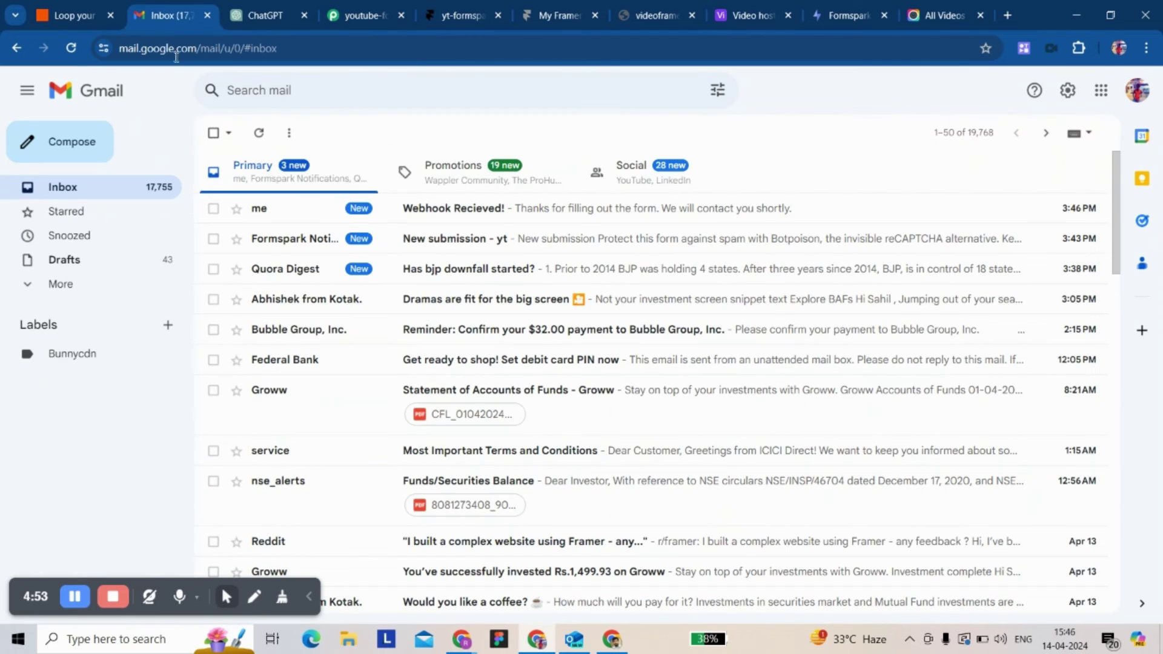
- Open the received 'Webhook Recieved!' thank-you email in the Gmail inbox
{"action": "left_click", "coordinate": [415, 212]}
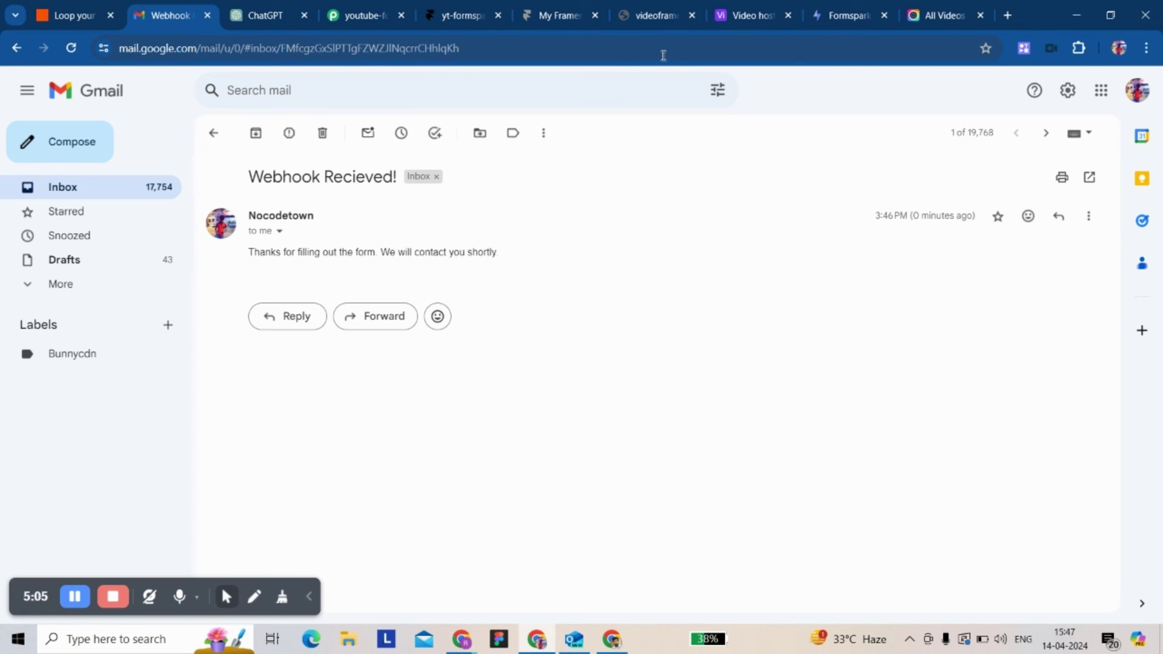
{"action": "left_click", "coordinate": [541, 24]}
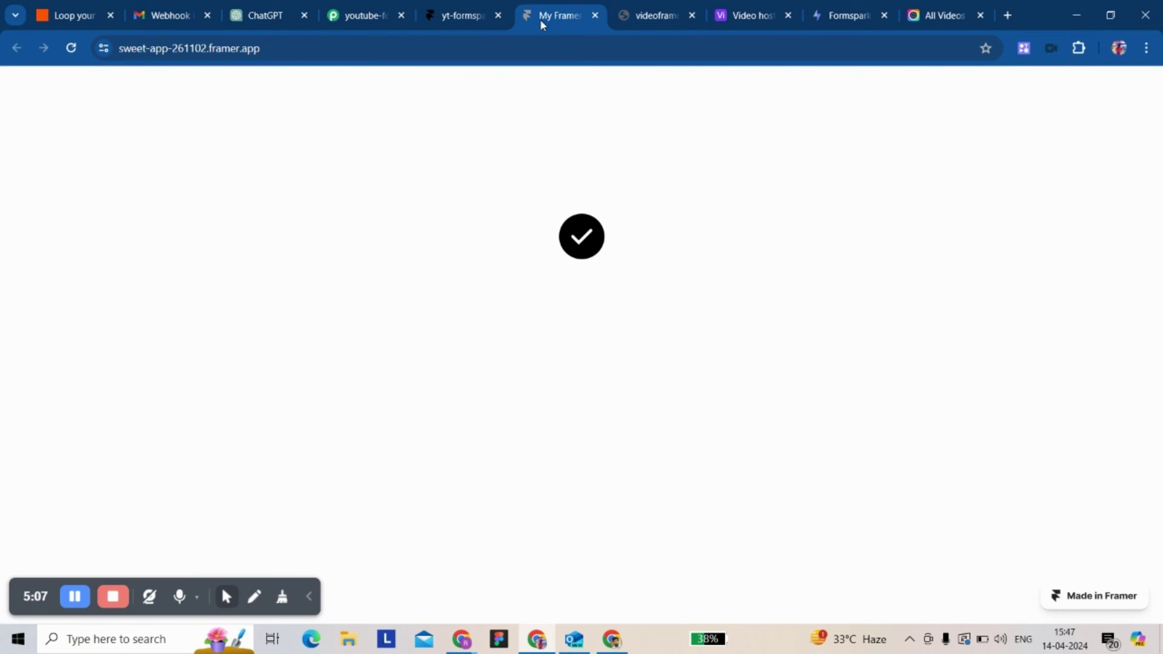
- Reload the Framer site and submit its form with a saved name, an e-mail address and message 'Hi'
{"action": "left_click", "coordinate": [71, 48]}
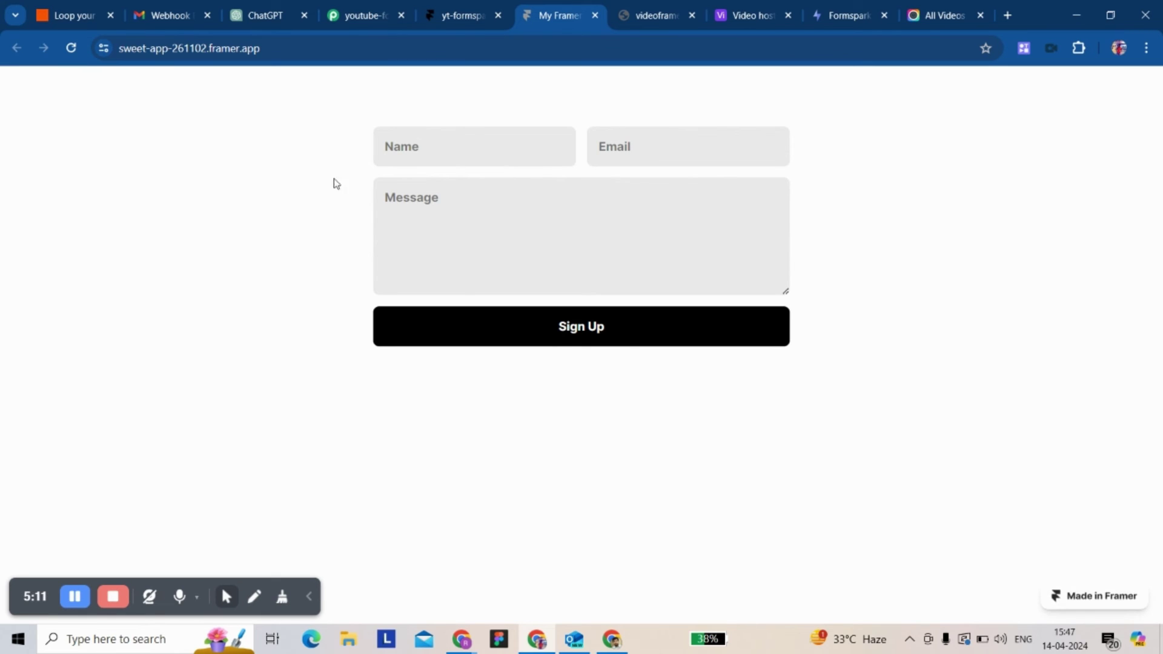
{"action": "left_click", "coordinate": [453, 146]}
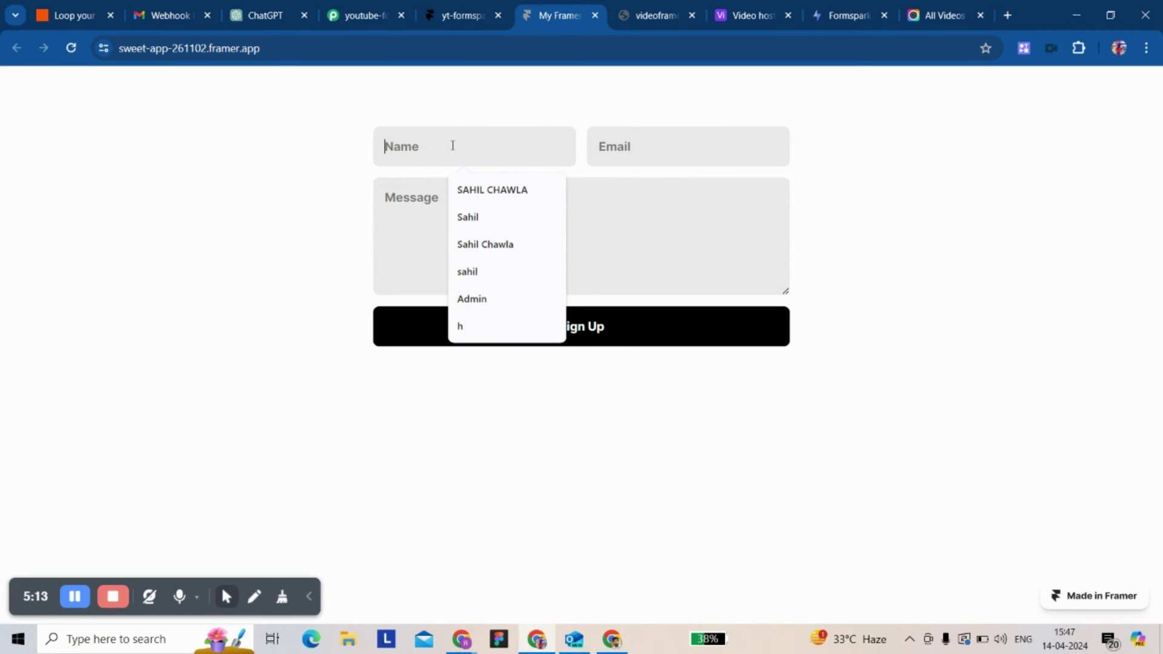
{"action": "left_click", "coordinate": [475, 218]}
{"action": "left_click", "coordinate": [631, 160]}
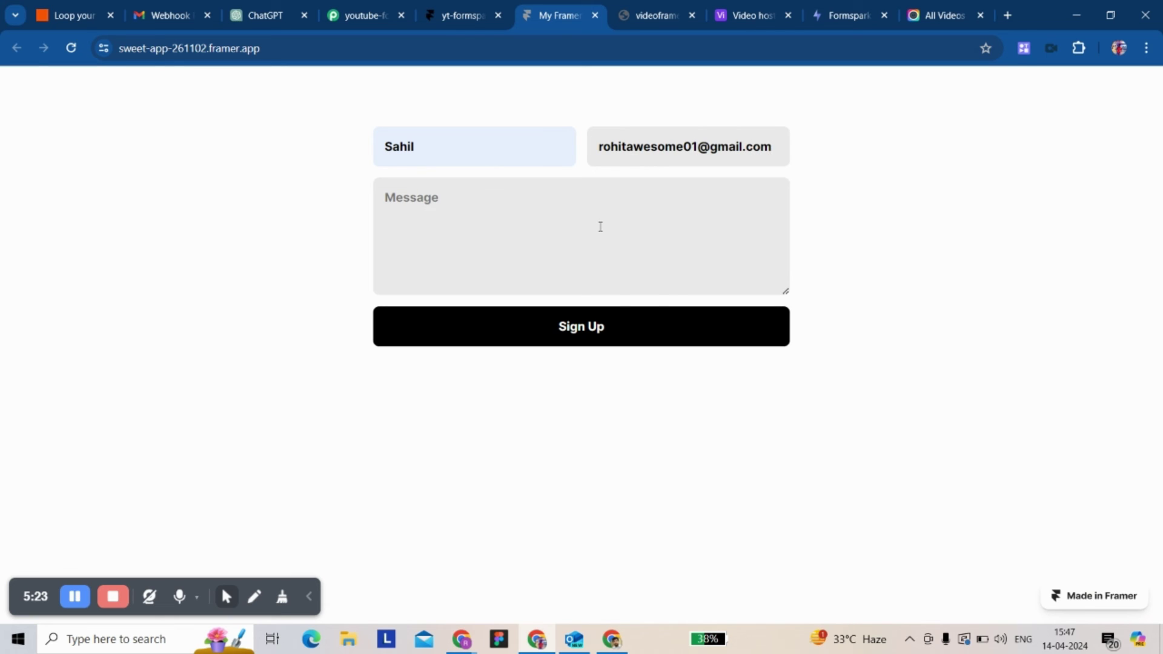
{"action": "type", "text": "Hi"}
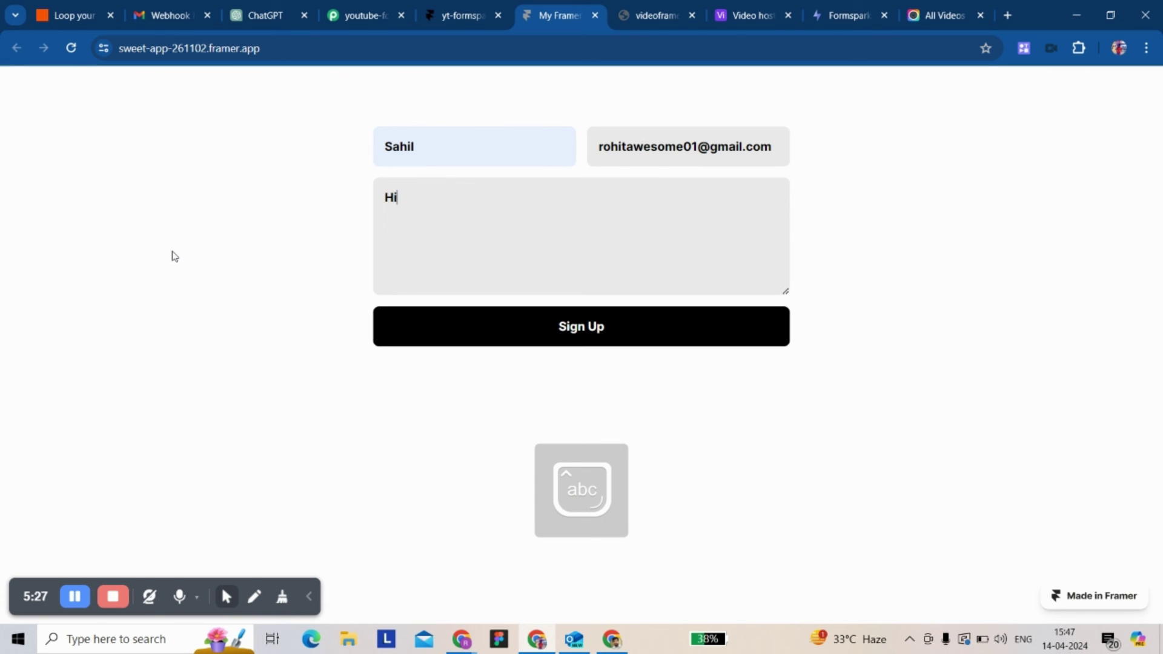
{"action": "left_click", "coordinate": [554, 331]}
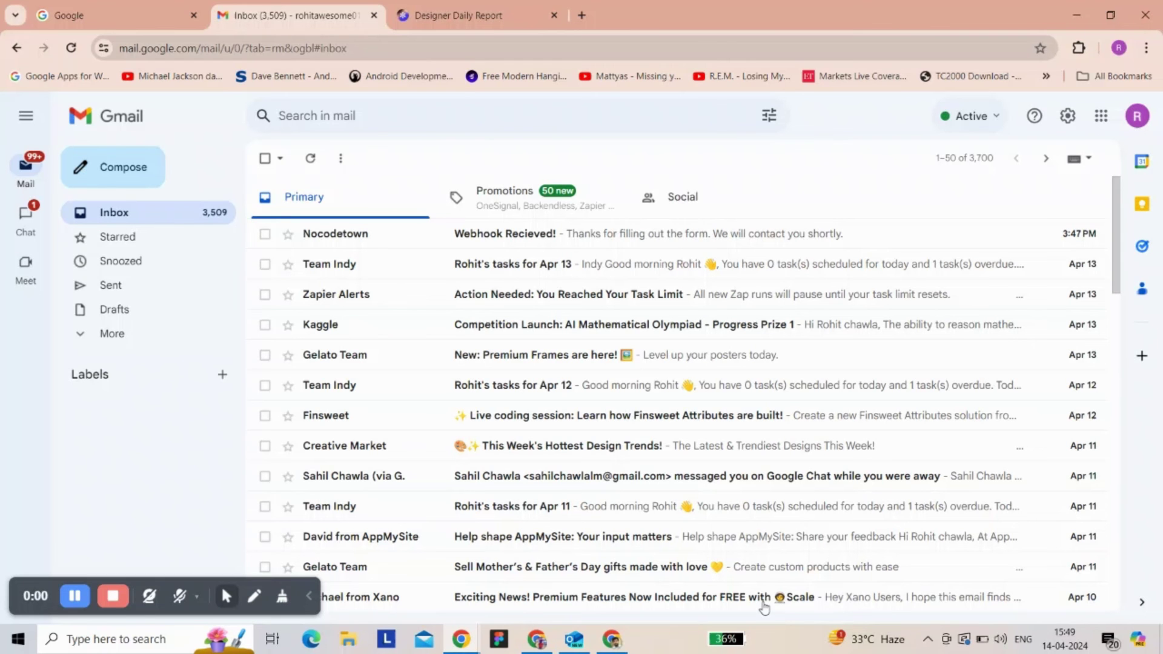
{"action": "left_click", "coordinate": [473, 241]}
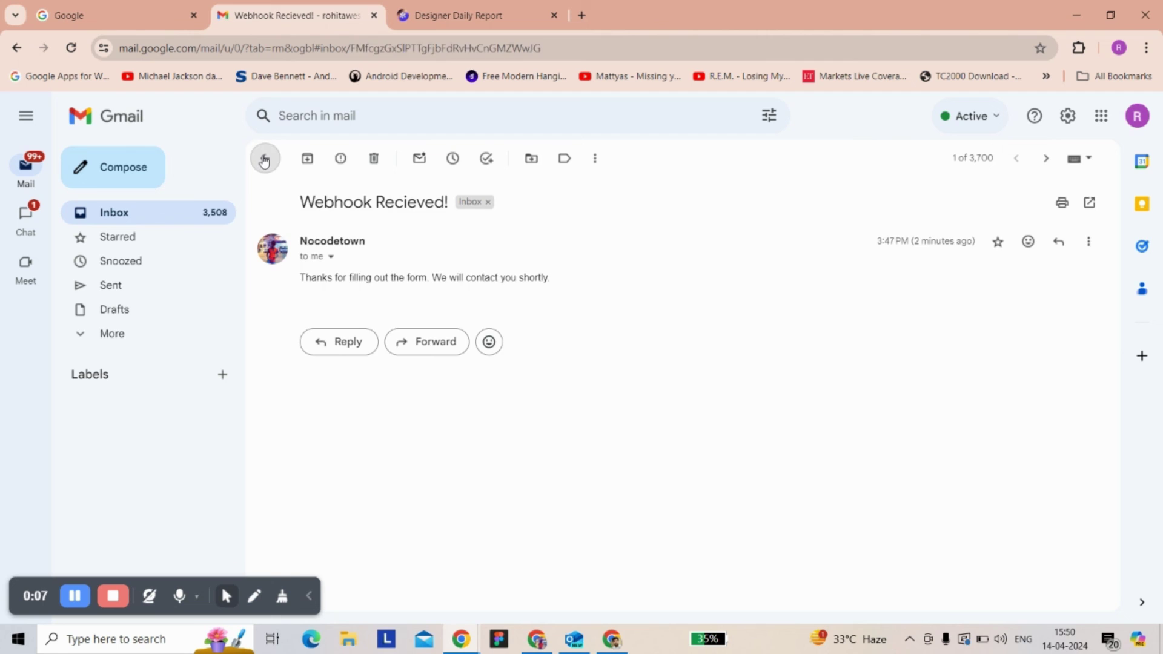
{"action": "left_click", "coordinate": [265, 159]}
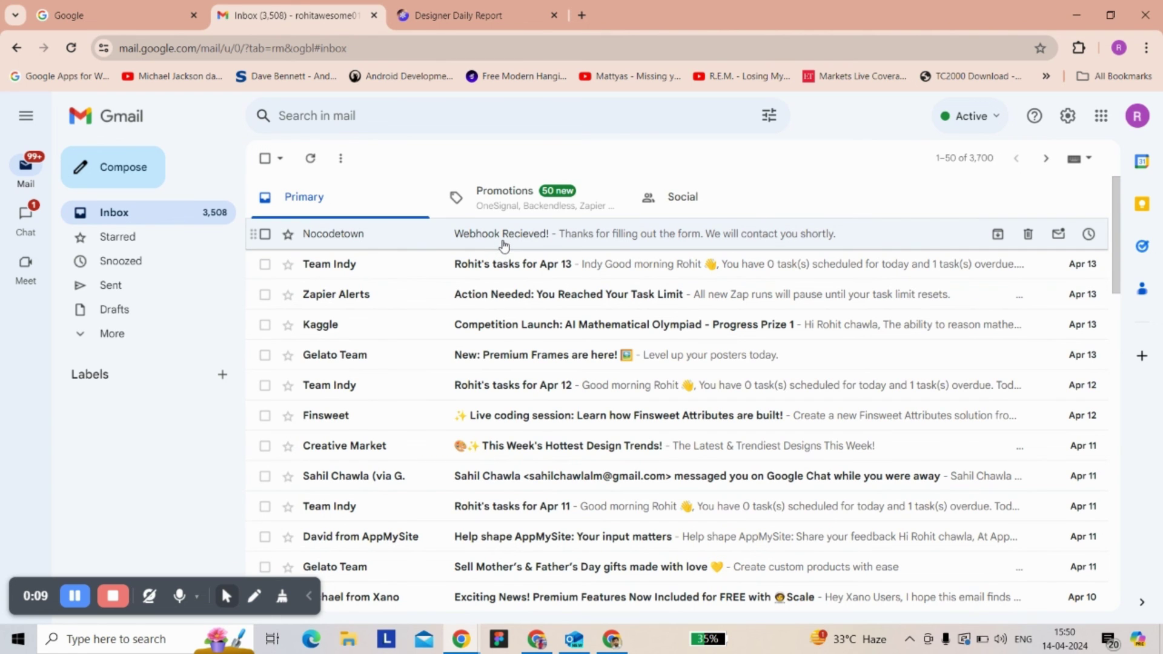
{"action": "left_click", "coordinate": [524, 241]}
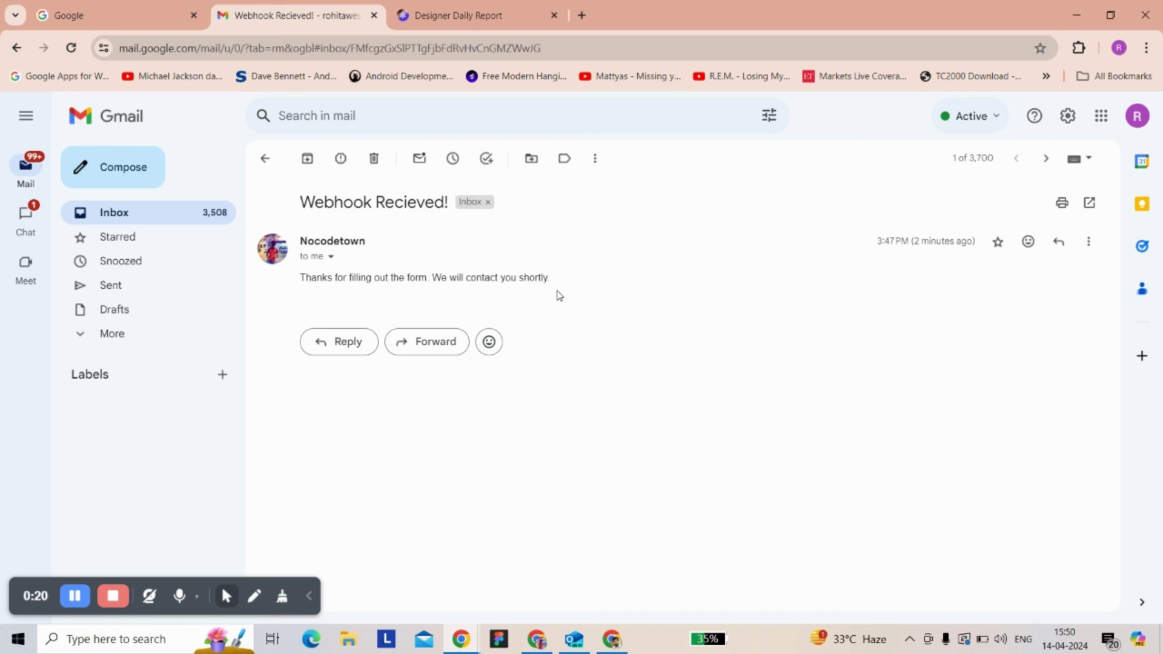
{"action": "left_click", "coordinate": [264, 158]}
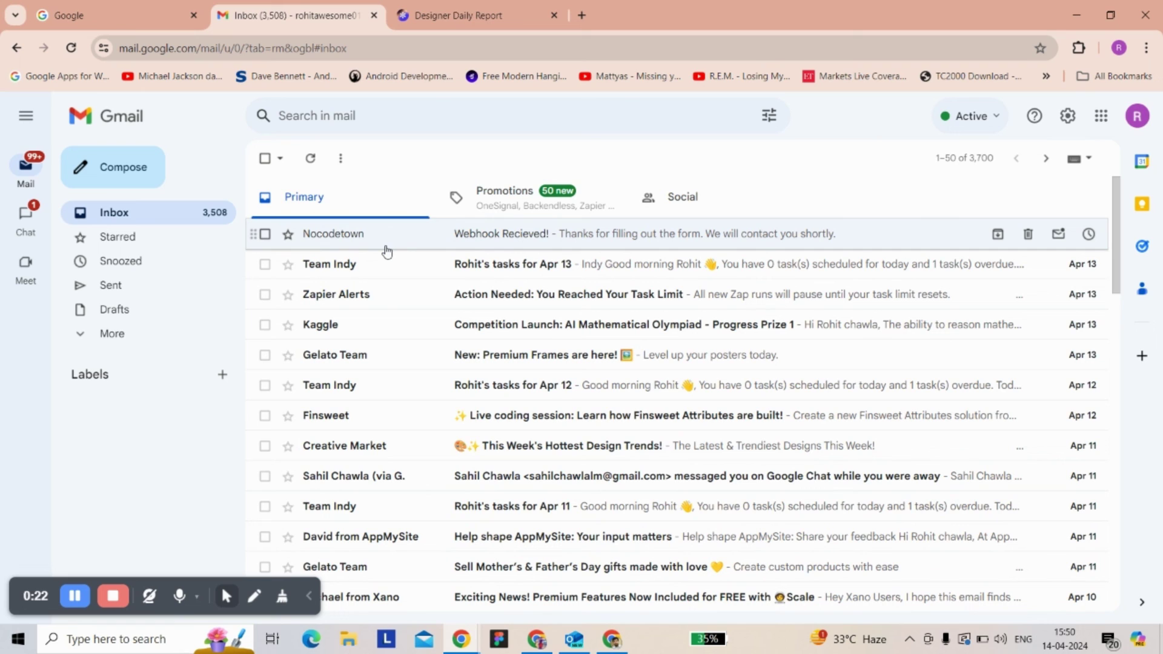